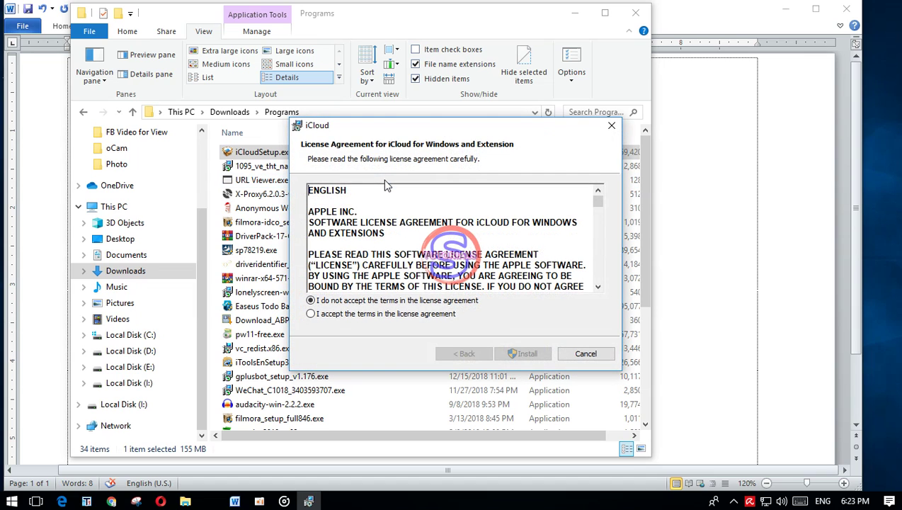
Accept the iCloud license agreement, install iCloud for Windows, and decline the immediate system restart
{"action": "left_click", "coordinate": [313, 313]}
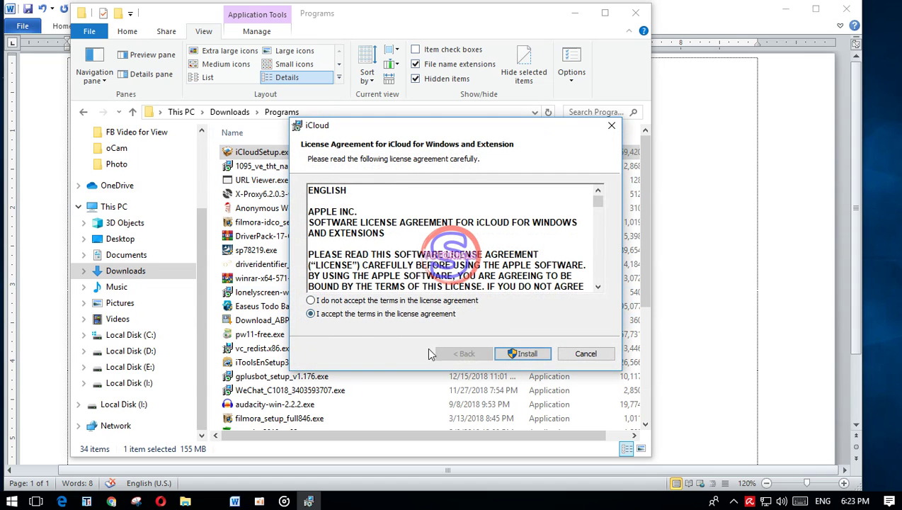
{"action": "left_click", "coordinate": [527, 356]}
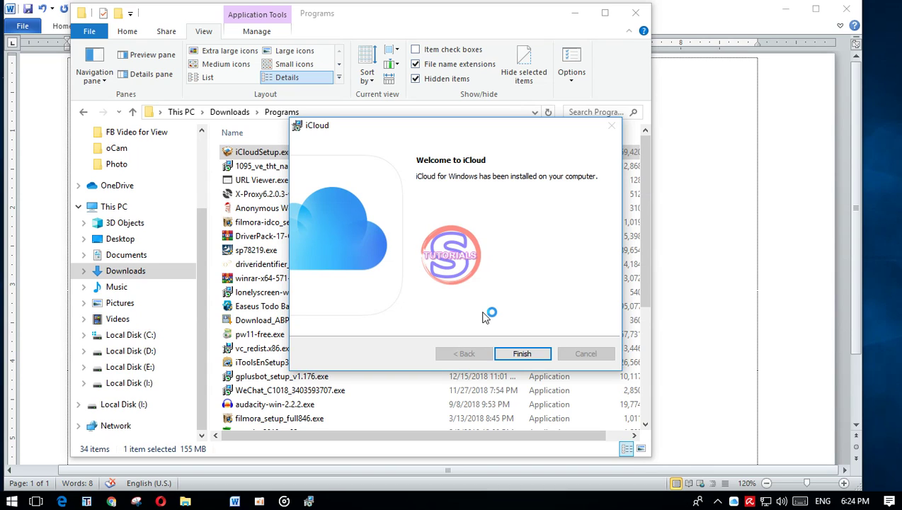
{"action": "left_click", "coordinate": [522, 354]}
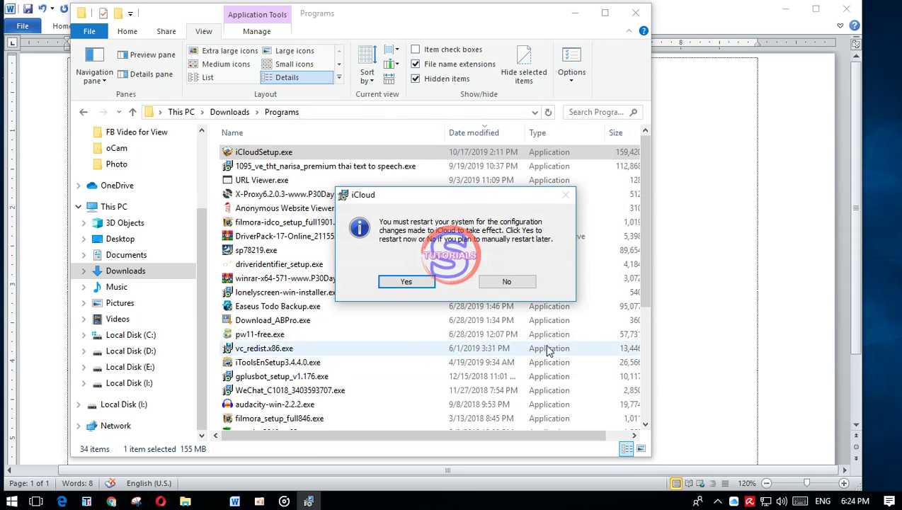
{"action": "left_click", "coordinate": [507, 282]}
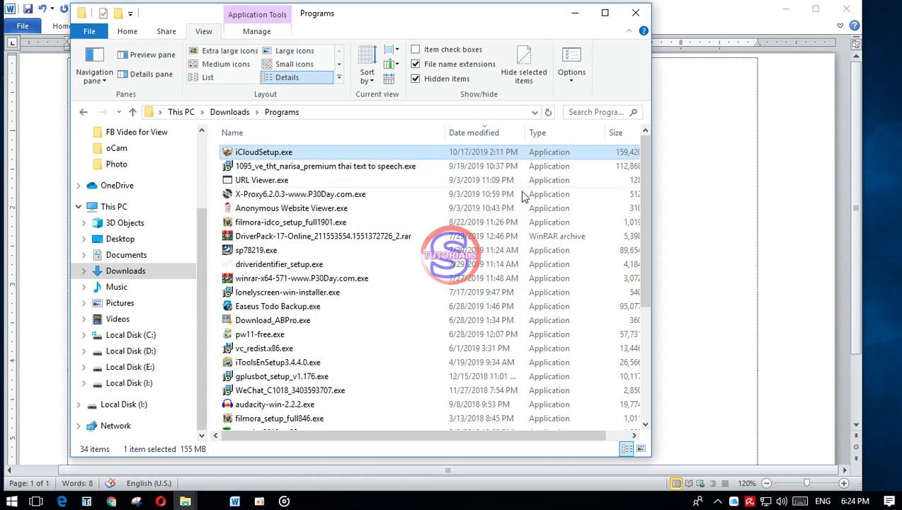
Minimize the File Explorer and Word windows, then find and launch the iCloud app and bring up its sign-in window
{"action": "left_click", "coordinate": [574, 14]}
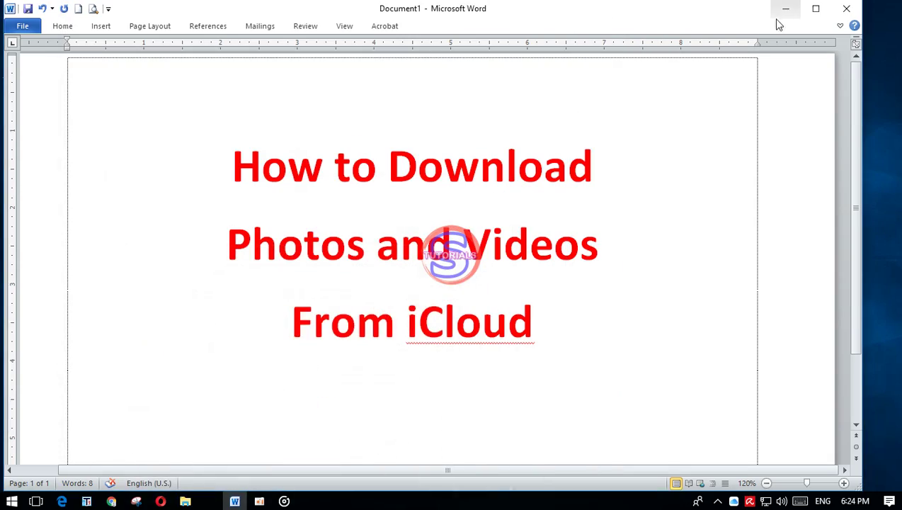
{"action": "left_click", "coordinate": [783, 11]}
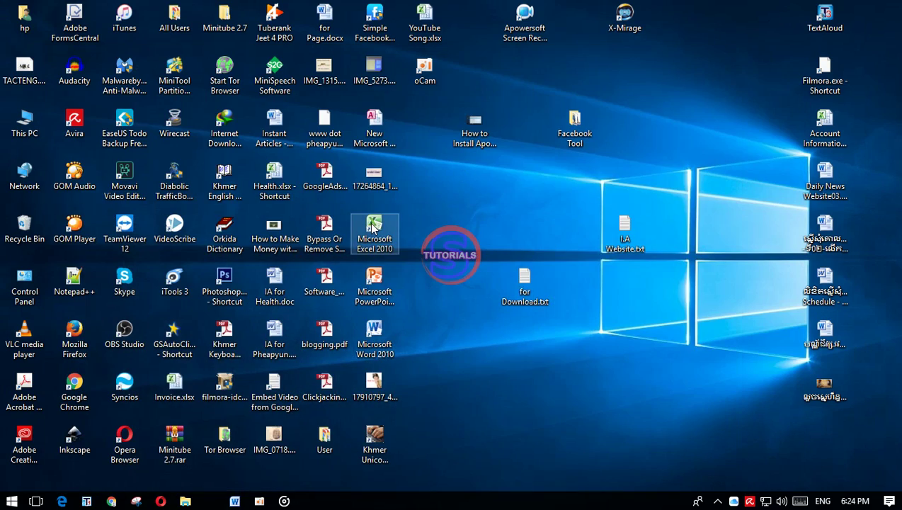
{"action": "key", "text": "super"}
{"action": "type", "text": "icloud"}
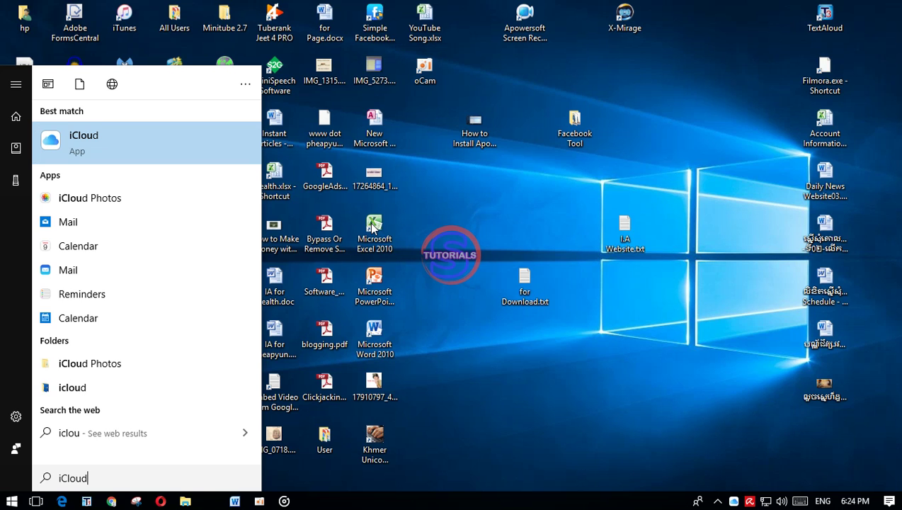
{"action": "key", "text": "Return"}
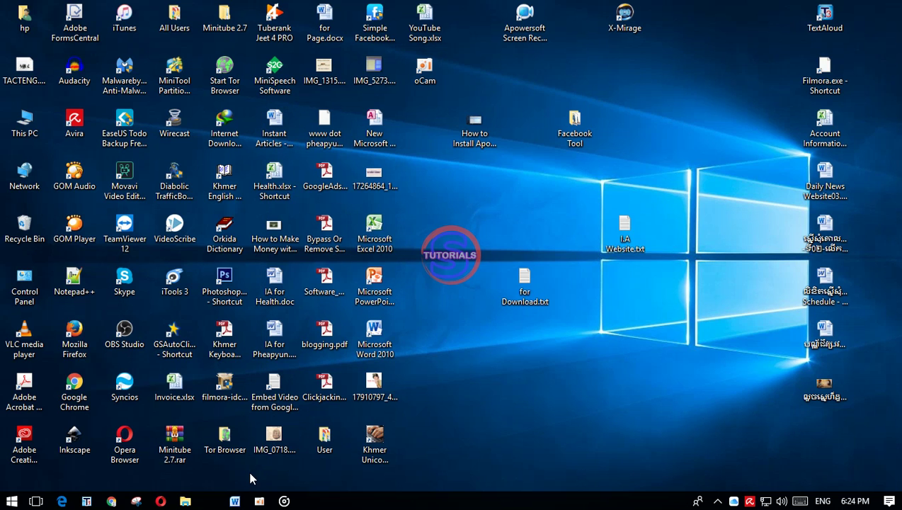
{"action": "left_click", "coordinate": [234, 500]}
{"action": "left_click", "coordinate": [309, 502]}
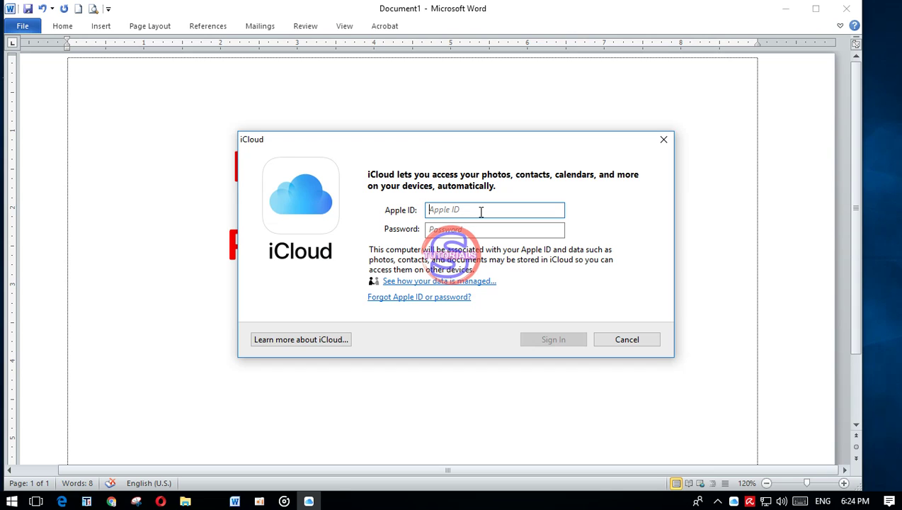
{"action": "left_click", "coordinate": [259, 501]}
{"action": "left_click", "coordinate": [293, 131]}
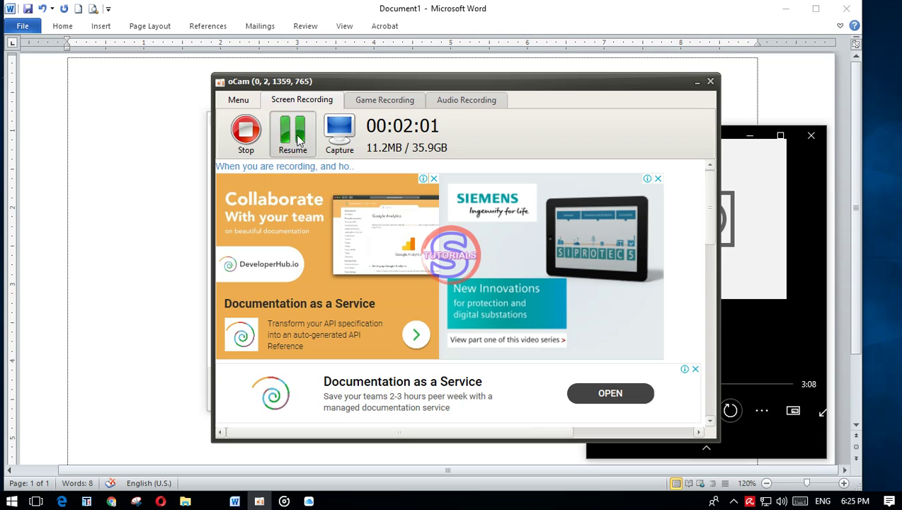
{"action": "left_click", "coordinate": [697, 83]}
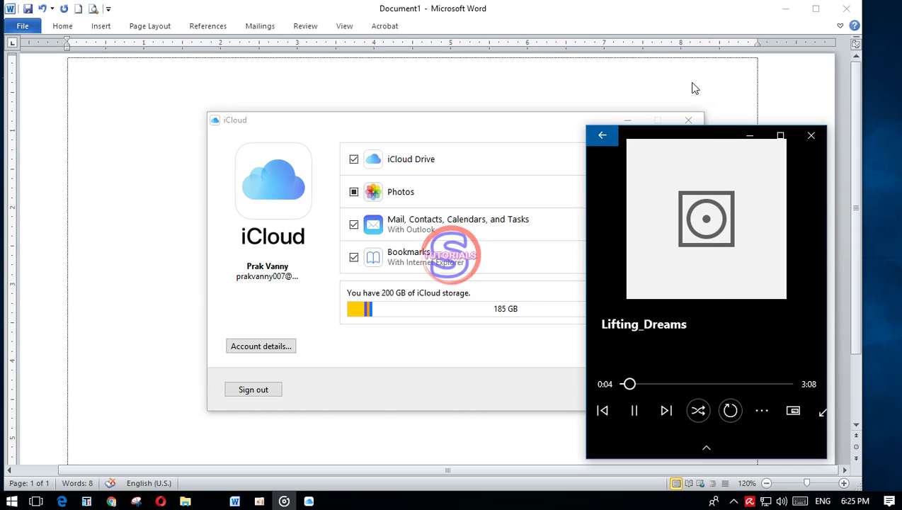
Turn off iCloud syncing for Mail, Contacts, Calendars, and Tasks and for Bookmarks
{"action": "left_click", "coordinate": [465, 134]}
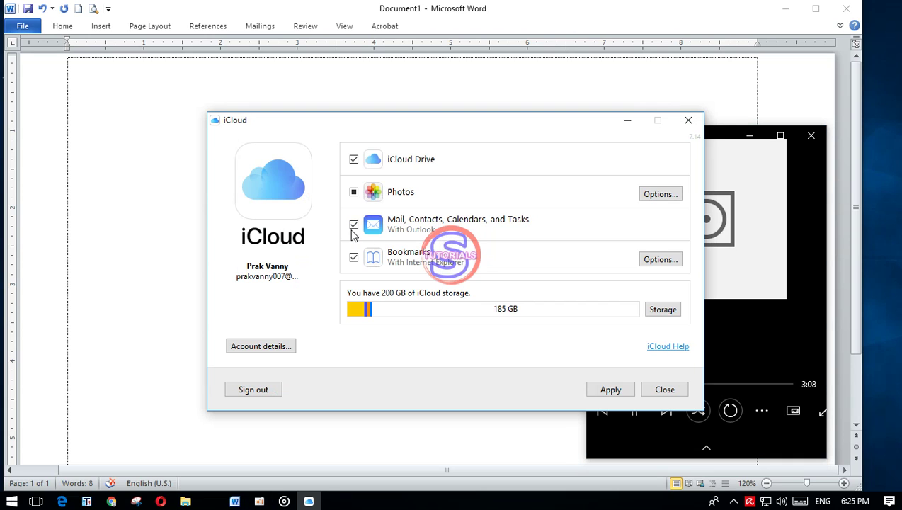
{"action": "left_click", "coordinate": [354, 224]}
{"action": "left_click", "coordinate": [354, 192]}
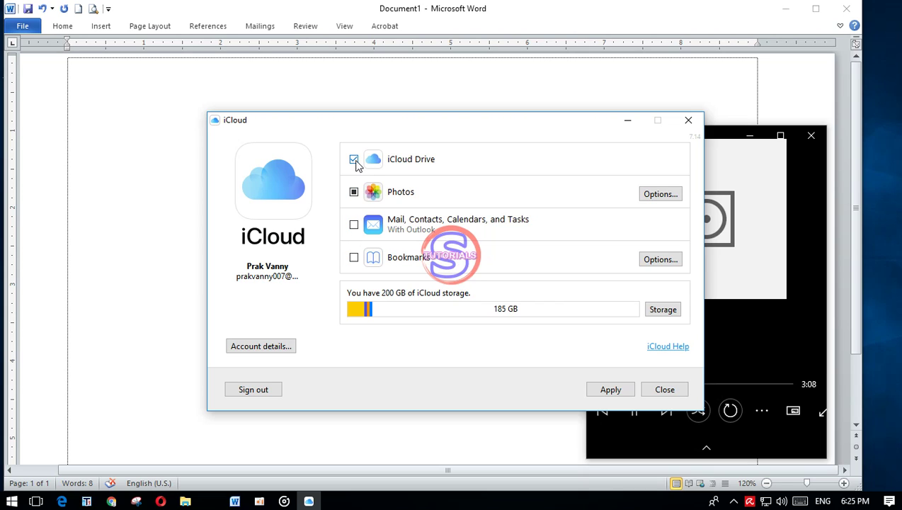
Turn on Photos in iCloud and enable iCloud Photo Library in its options
{"action": "left_click", "coordinate": [354, 192]}
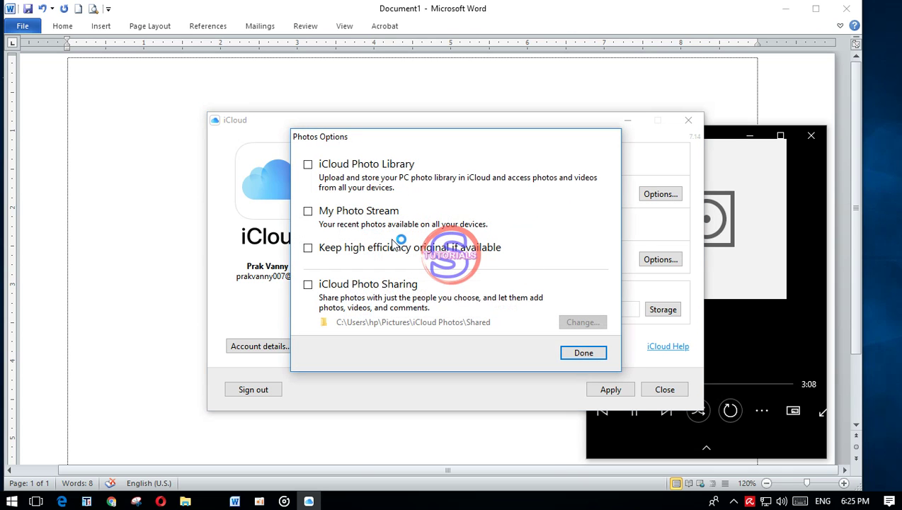
{"action": "left_click", "coordinate": [582, 355]}
{"action": "left_click", "coordinate": [655, 194]}
{"action": "left_click", "coordinate": [559, 348]}
{"action": "left_click", "coordinate": [353, 193]}
{"action": "left_click", "coordinate": [347, 168]}
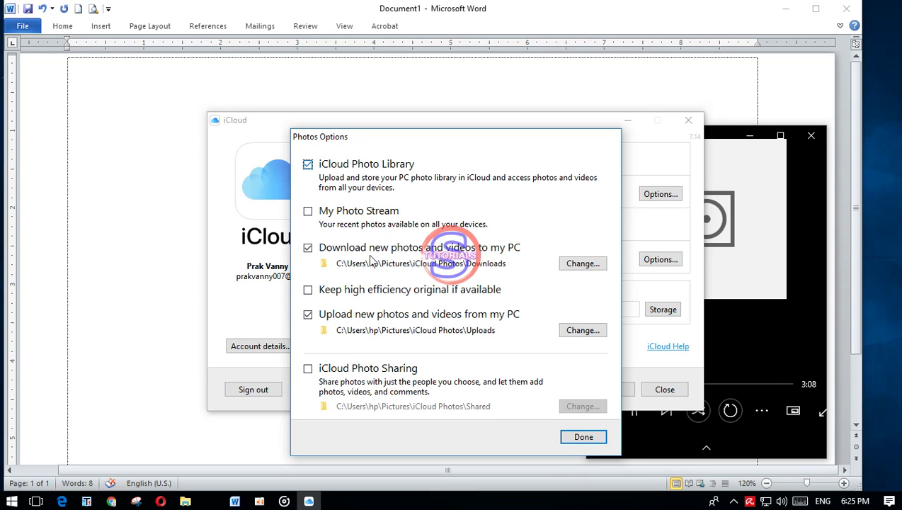
Disable uploading new photos and videos from the PC while leaving downloading to the PC enabled
{"action": "left_click", "coordinate": [349, 315]}
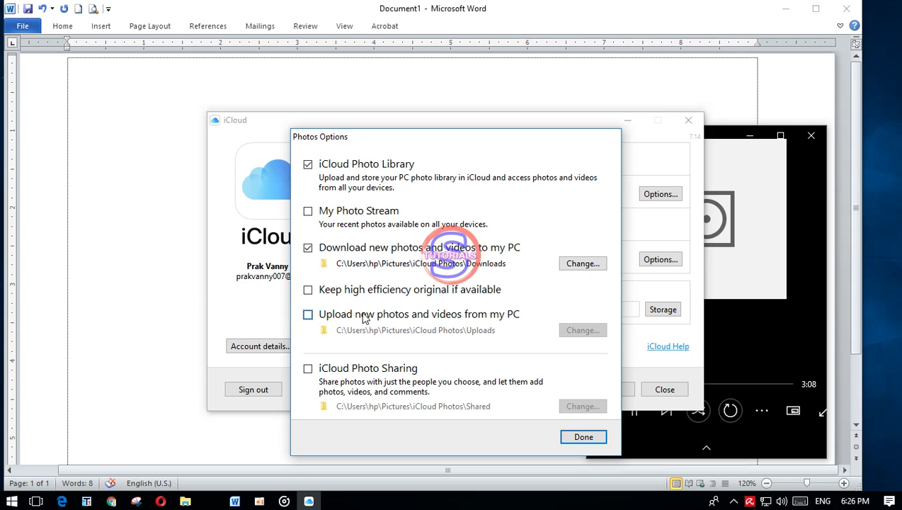
{"action": "left_click", "coordinate": [310, 249]}
{"action": "left_click", "coordinate": [308, 248]}
Set the download location for new photos and videos to E:\iCloud Backup and accept the Photos options
{"action": "left_click", "coordinate": [581, 263]}
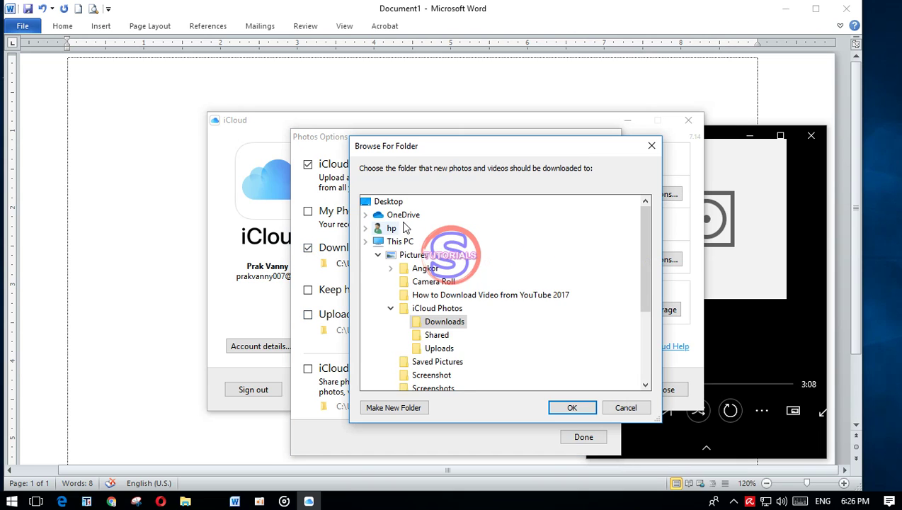
{"action": "scroll", "coordinate": [405, 225], "scroll_direction": "down", "scroll_amount": 5}
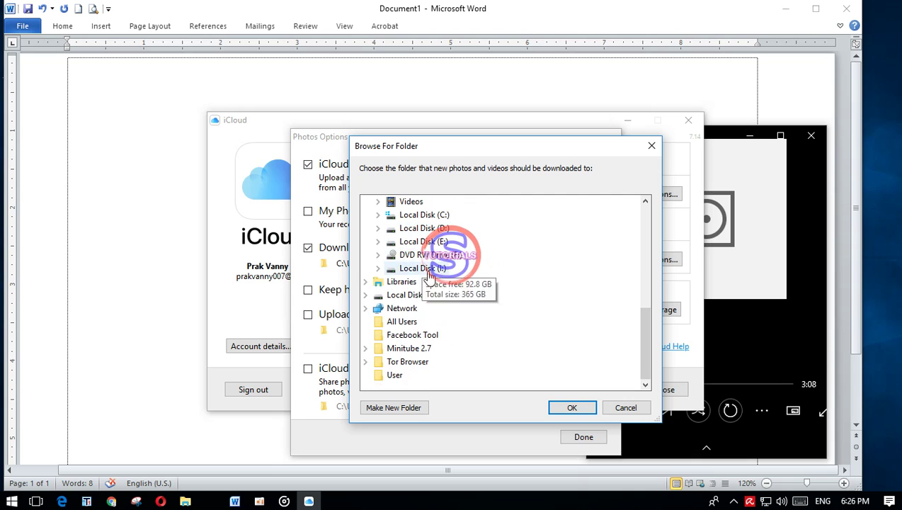
{"action": "double_click", "coordinate": [428, 242]}
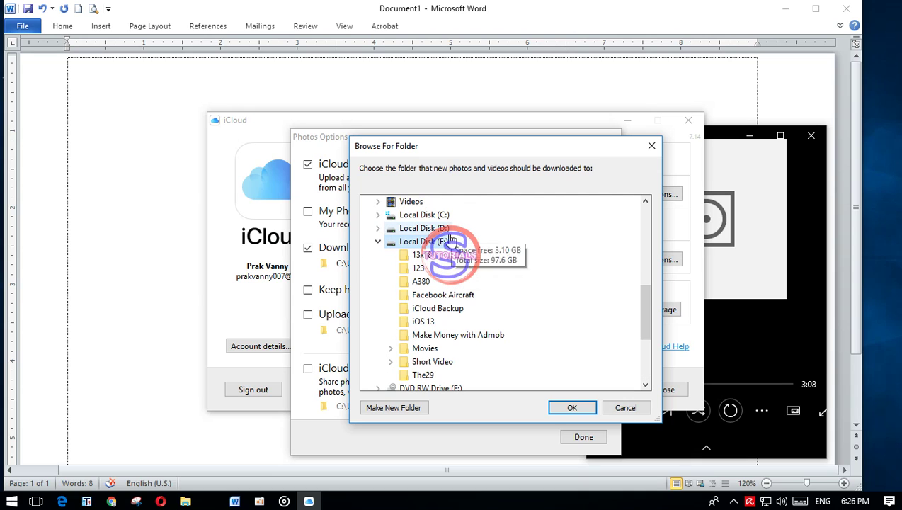
{"action": "left_click", "coordinate": [446, 310]}
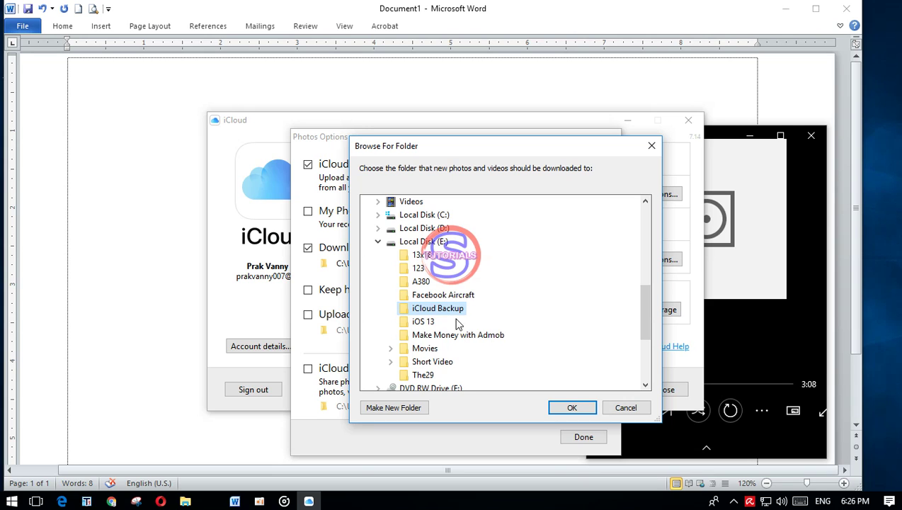
{"action": "left_click", "coordinate": [570, 408]}
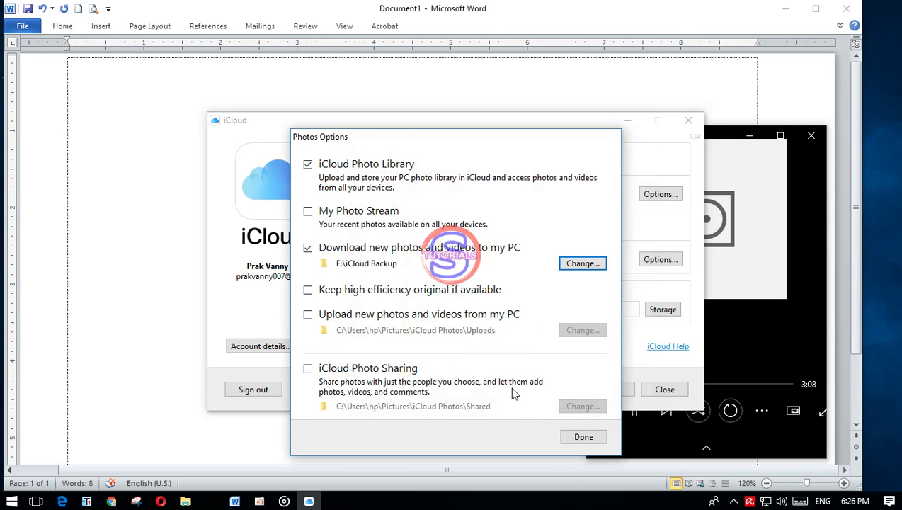
{"action": "left_click", "coordinate": [584, 437]}
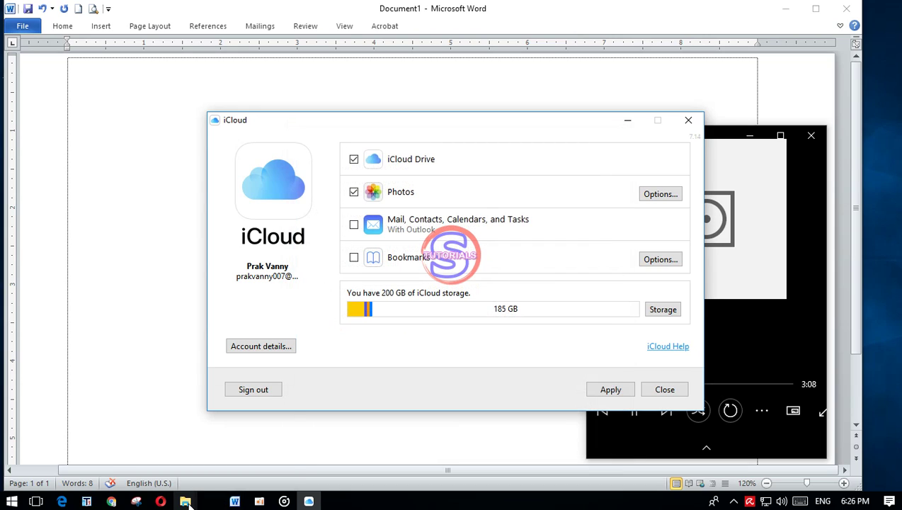
Switch to File Explorer, open the iCloud Backup folder on Local Disk (E:) and refresh its contents
{"action": "mouse_move", "coordinate": [186, 501]}
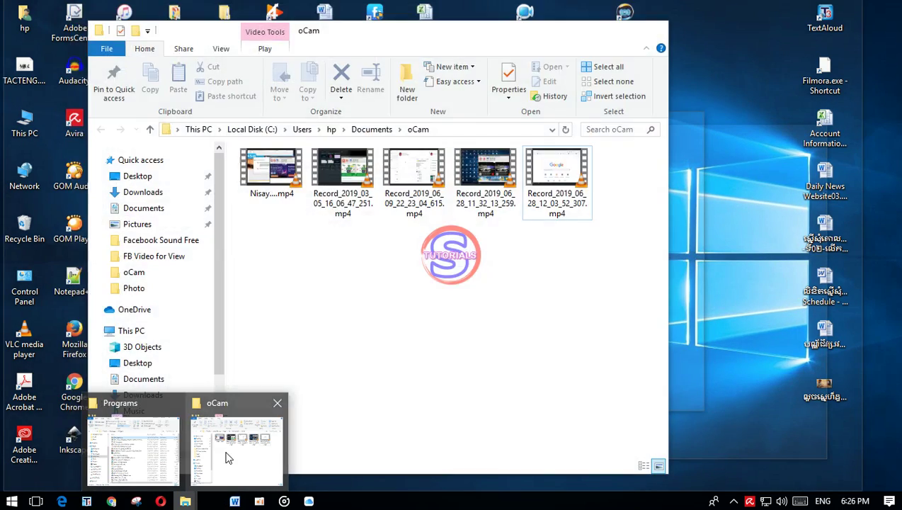
{"action": "left_click", "coordinate": [228, 457]}
{"action": "scroll", "coordinate": [173, 332], "scroll_direction": "down", "scroll_amount": 3}
{"action": "left_click", "coordinate": [160, 368]}
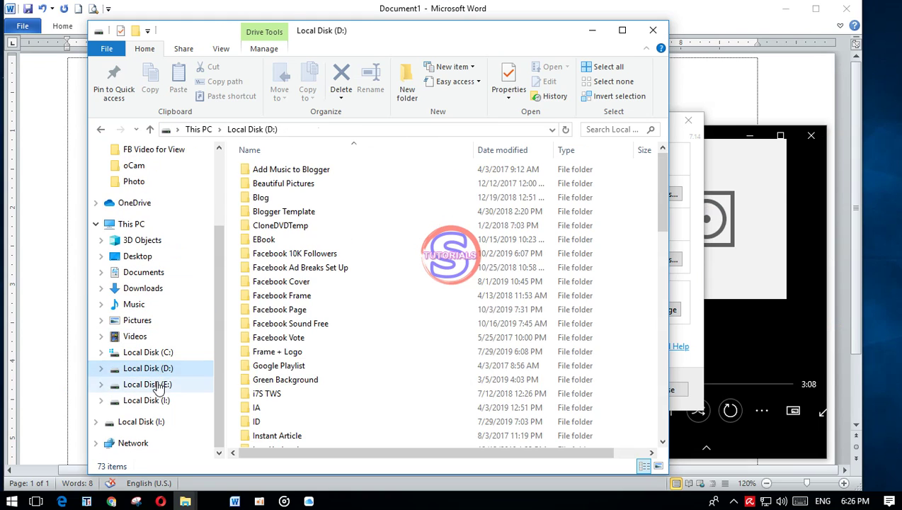
{"action": "left_click", "coordinate": [160, 385]}
{"action": "double_click", "coordinate": [276, 225]}
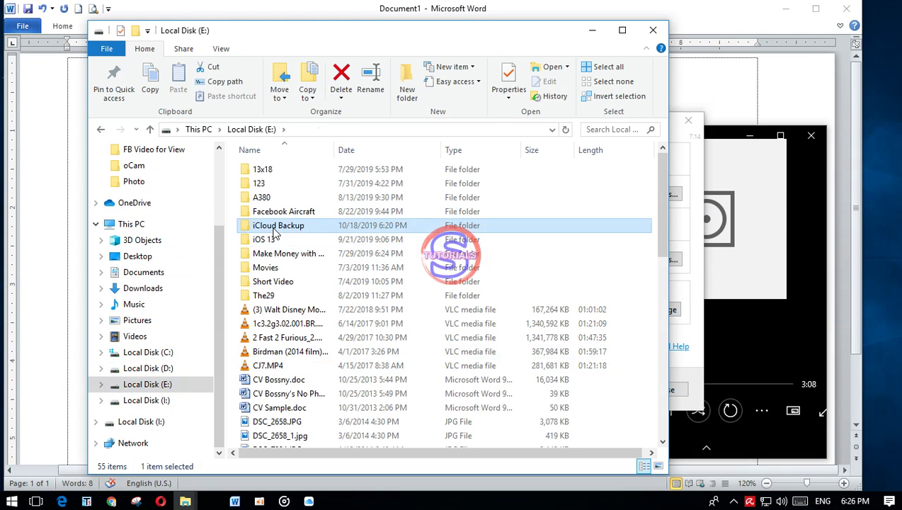
{"action": "right_click", "coordinate": [330, 214]}
{"action": "left_click", "coordinate": [363, 270]}
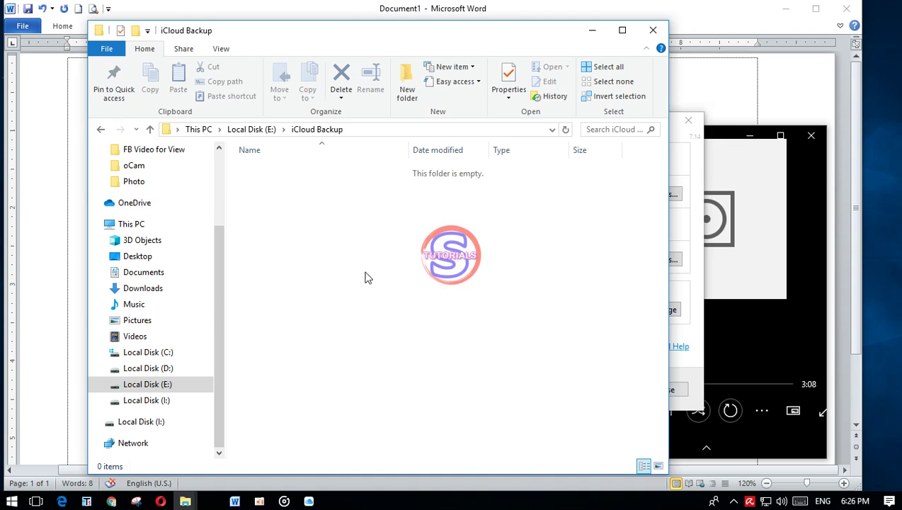
Return to the iCloud app, review the download folder in the Photos options, and apply the iCloud settings
{"action": "left_click", "coordinate": [307, 502]}
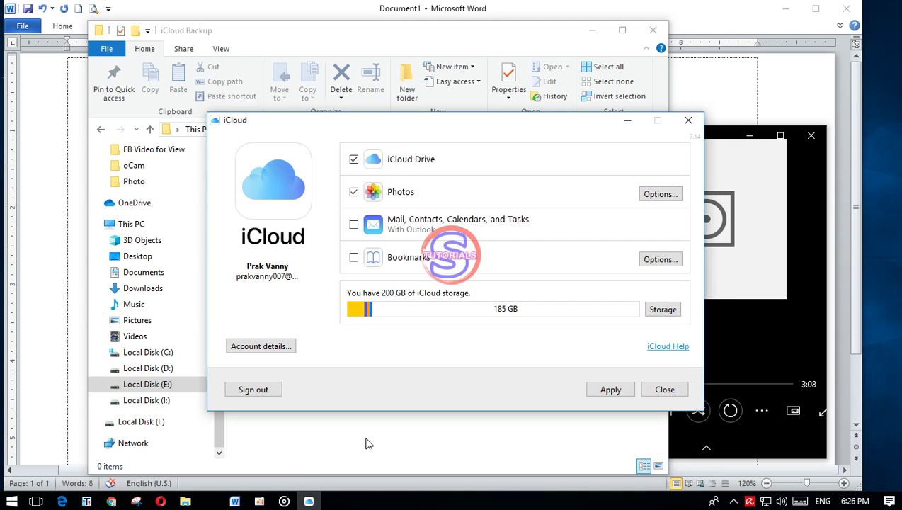
{"action": "left_click", "coordinate": [646, 195]}
{"action": "key", "text": "Escape"}
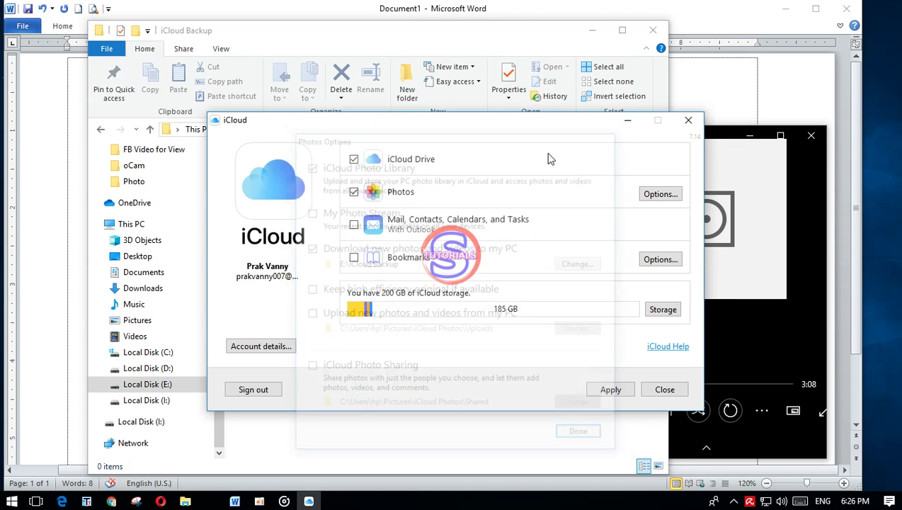
{"action": "left_click_drag", "start_coordinate": [441, 125], "coordinate": [481, 174]}
{"action": "left_click", "coordinate": [700, 241]}
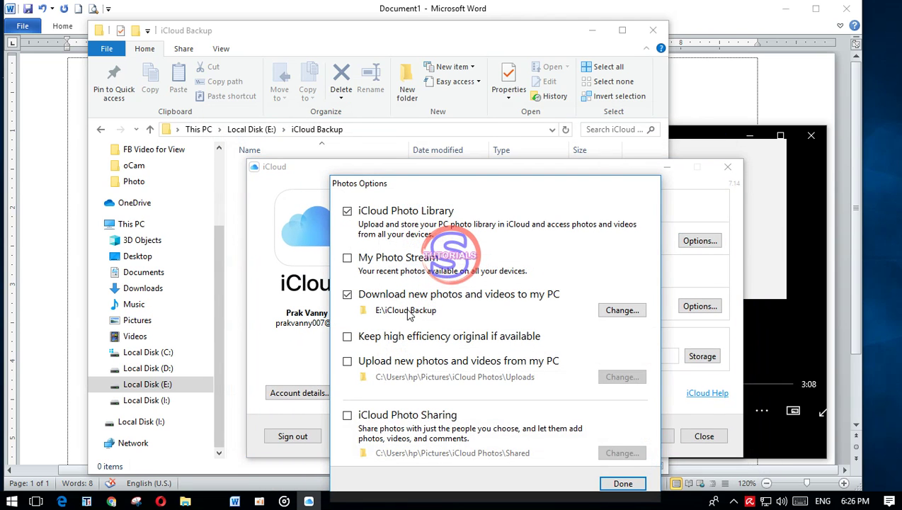
{"action": "left_click", "coordinate": [623, 484]}
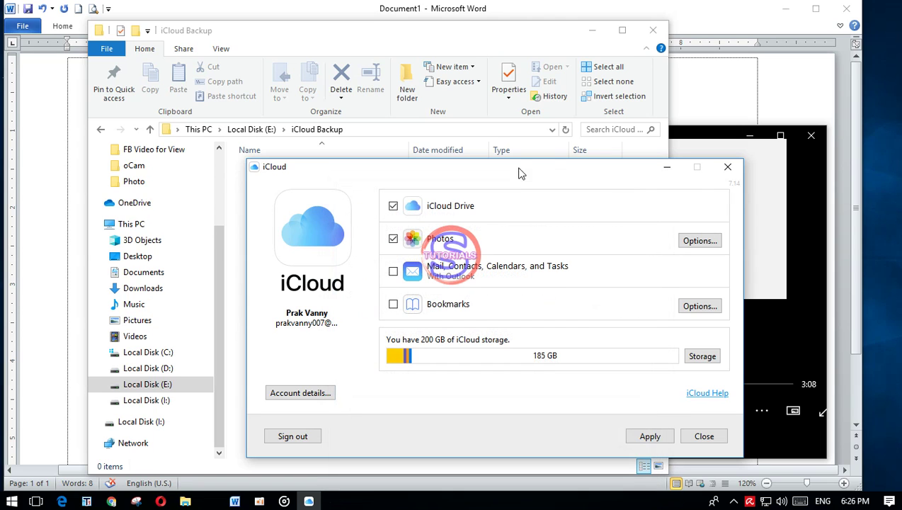
{"action": "left_click", "coordinate": [650, 436]}
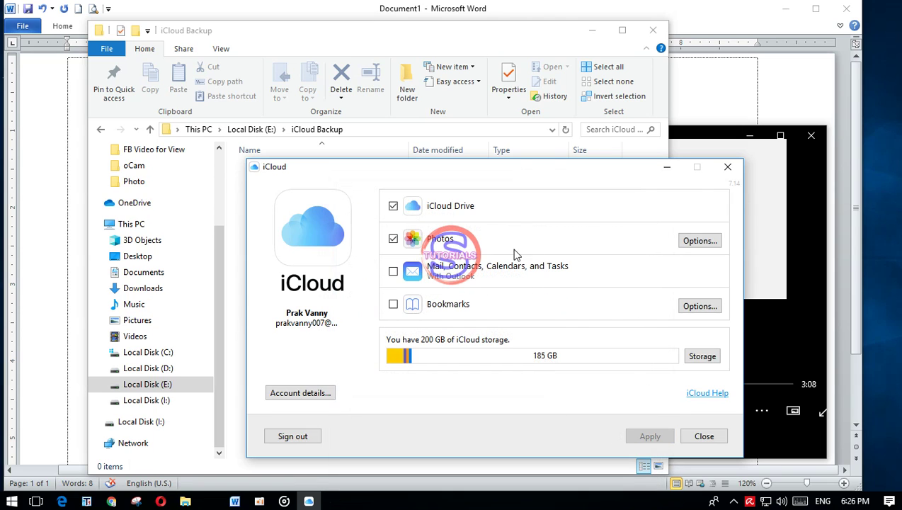
Minimize the iCloud window and open the Download Photos and Videos dialog for iCloud Photos
{"action": "left_click", "coordinate": [666, 170]}
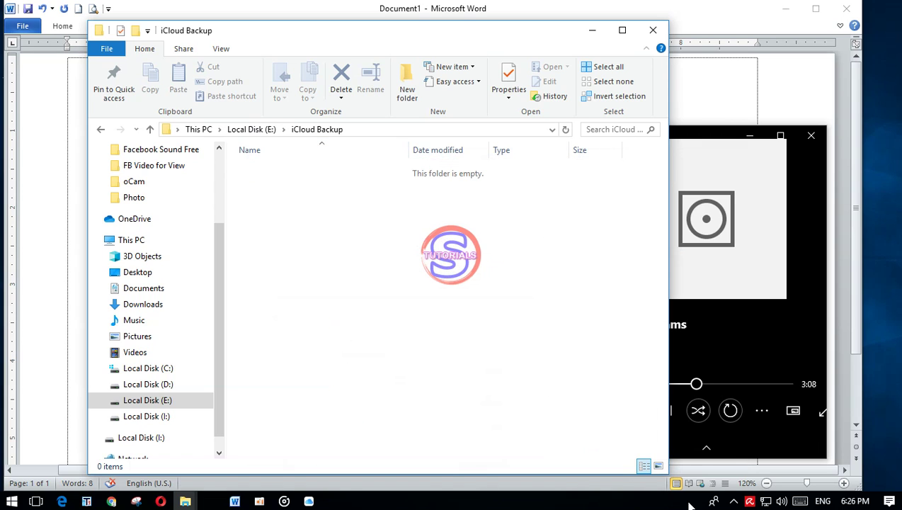
{"action": "left_click", "coordinate": [734, 502]}
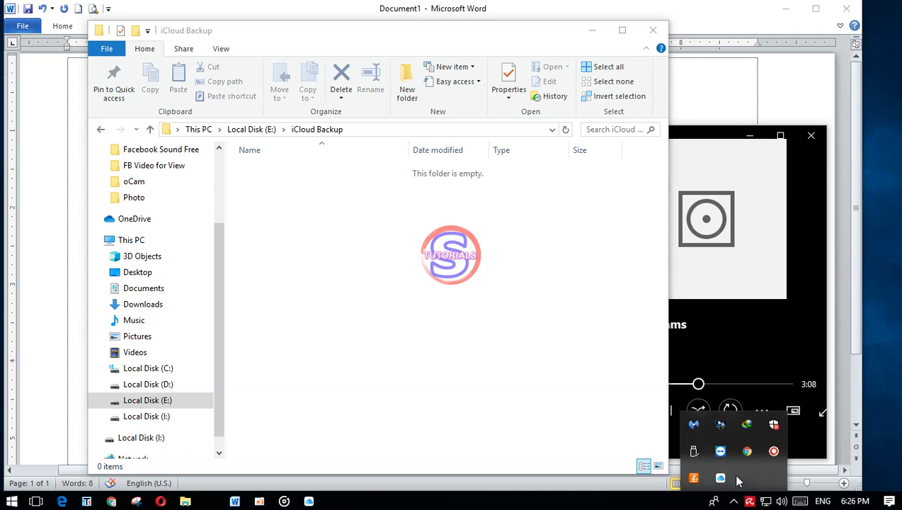
{"action": "left_click", "coordinate": [720, 477]}
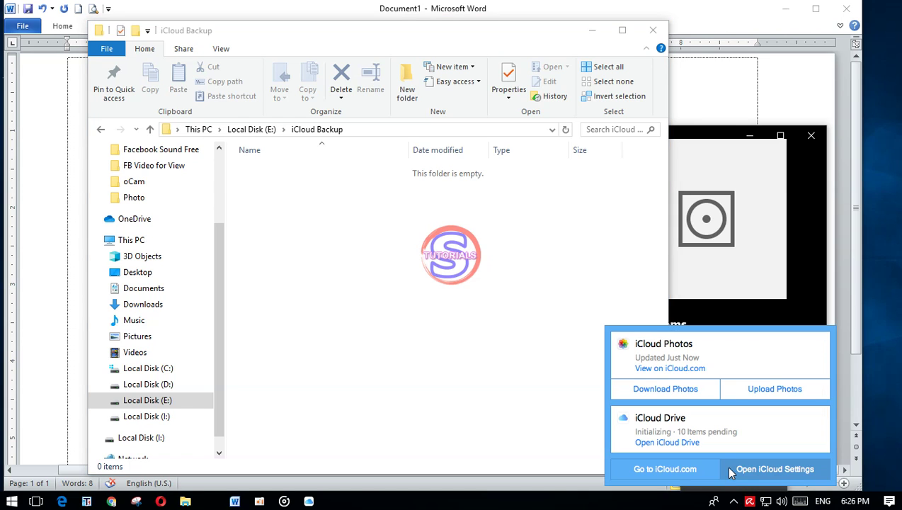
{"action": "left_click", "coordinate": [665, 389]}
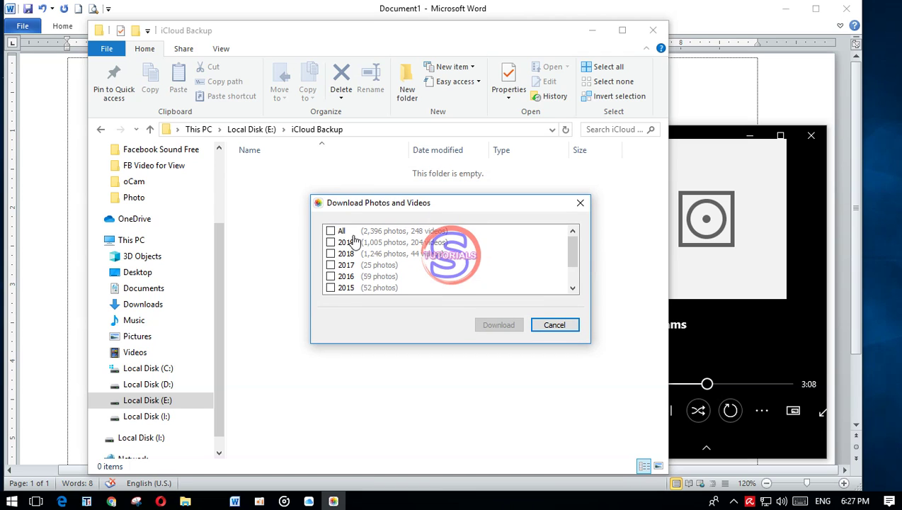
Select All photos and videos, covering every listed year, and start the iCloud download
{"action": "scroll", "coordinate": [376, 242], "scroll_direction": "down", "scroll_amount": 1}
{"action": "scroll", "coordinate": [380, 246], "scroll_direction": "up", "scroll_amount": 1}
{"action": "scroll", "coordinate": [380, 246], "scroll_direction": "down", "scroll_amount": 1}
{"action": "scroll", "coordinate": [380, 246], "scroll_direction": "up", "scroll_amount": 1}
{"action": "scroll", "coordinate": [378, 251], "scroll_direction": "down", "scroll_amount": 1}
{"action": "scroll", "coordinate": [377, 254], "scroll_direction": "up", "scroll_amount": 1}
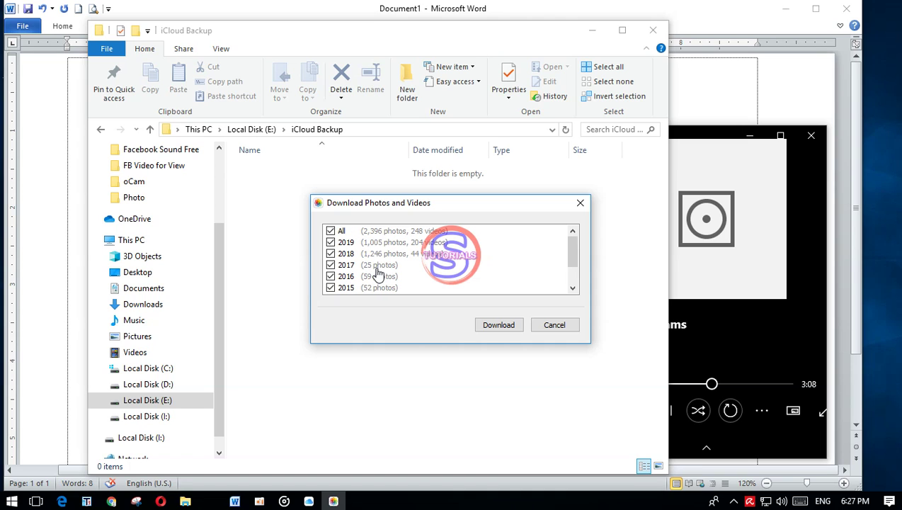
{"action": "left_click", "coordinate": [499, 325]}
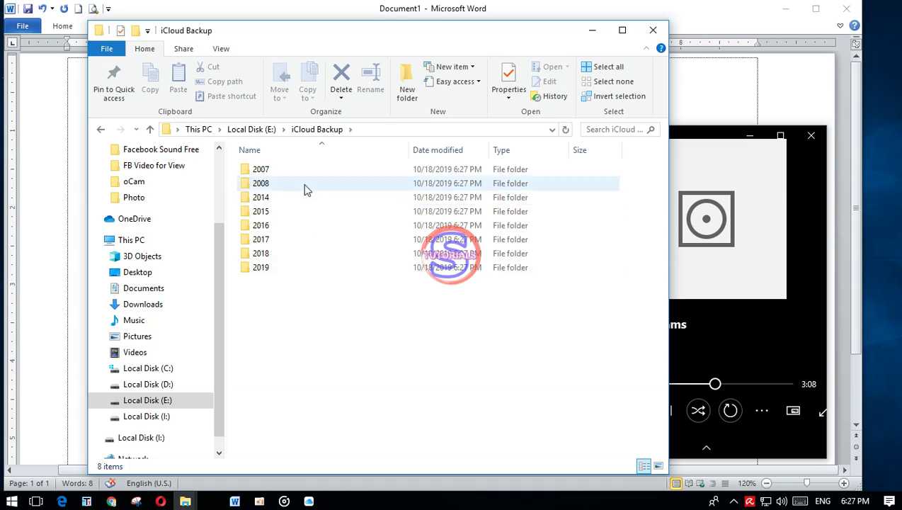
Display the iCloud Backup folder's contents as large icons and refresh the folder for incoming downloads
{"action": "right_click", "coordinate": [314, 311]}
{"action": "left_click", "coordinate": [365, 162]}
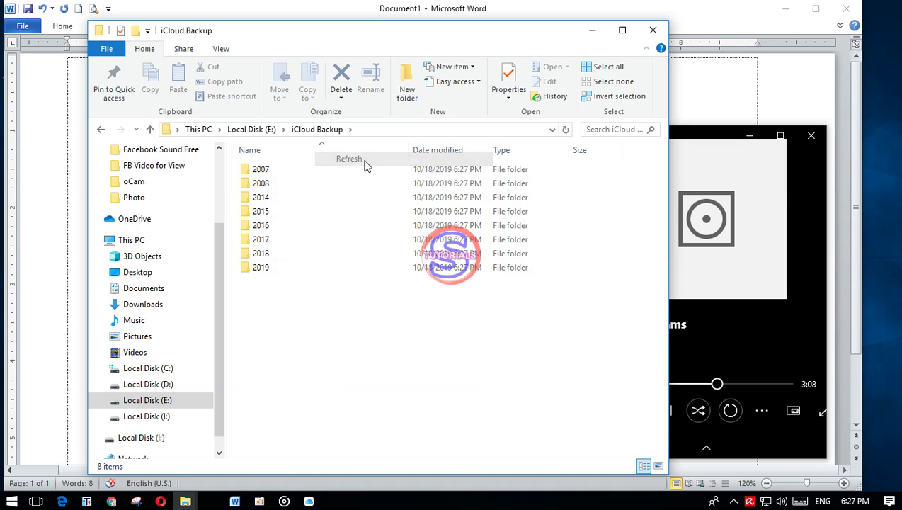
{"action": "left_click", "coordinate": [219, 48]}
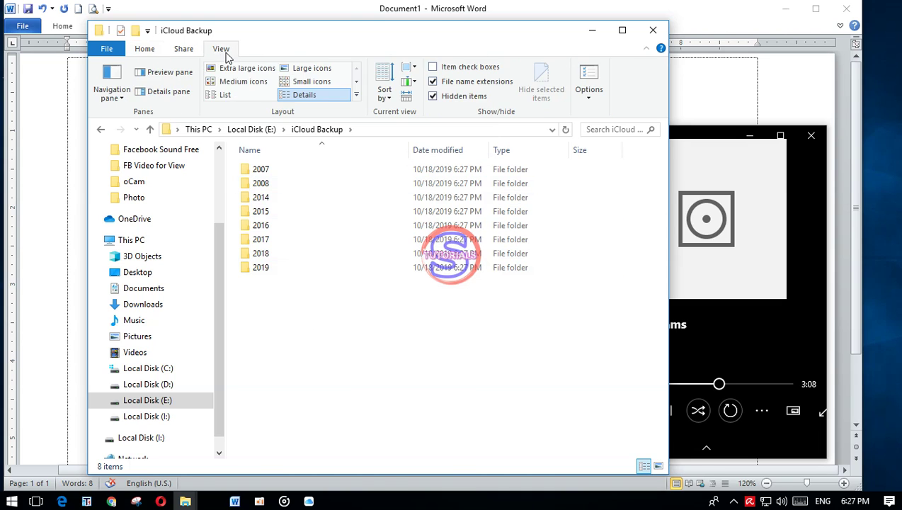
{"action": "left_click", "coordinate": [296, 68]}
{"action": "right_click", "coordinate": [458, 323]}
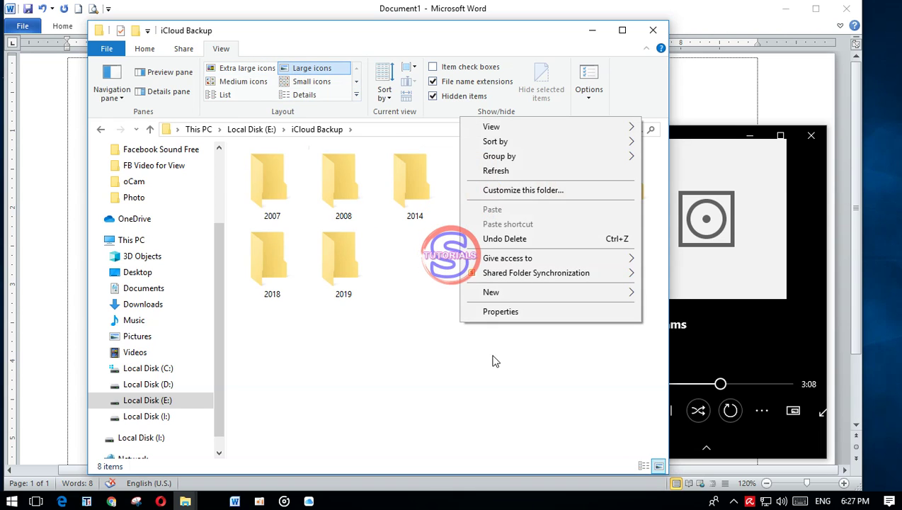
{"action": "left_click", "coordinate": [509, 171]}
{"action": "right_click", "coordinate": [458, 320]}
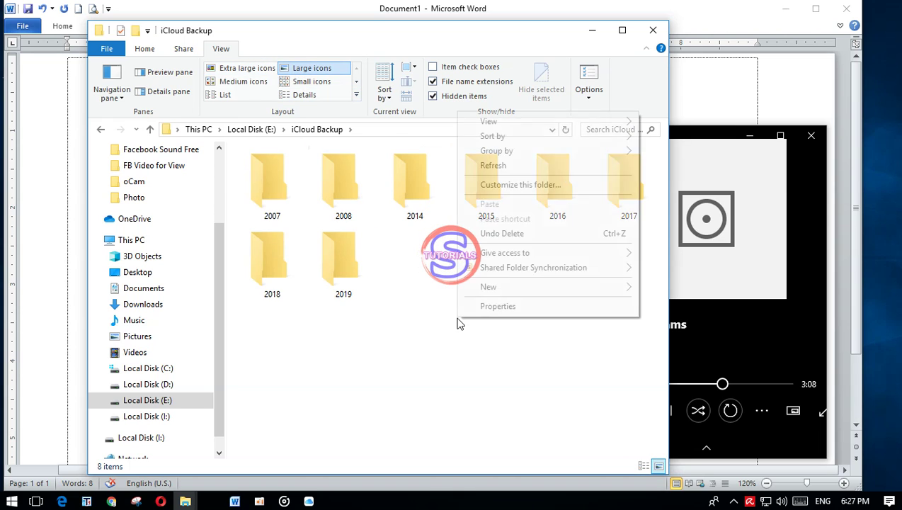
{"action": "left_click", "coordinate": [517, 171]}
{"action": "right_click", "coordinate": [461, 320]}
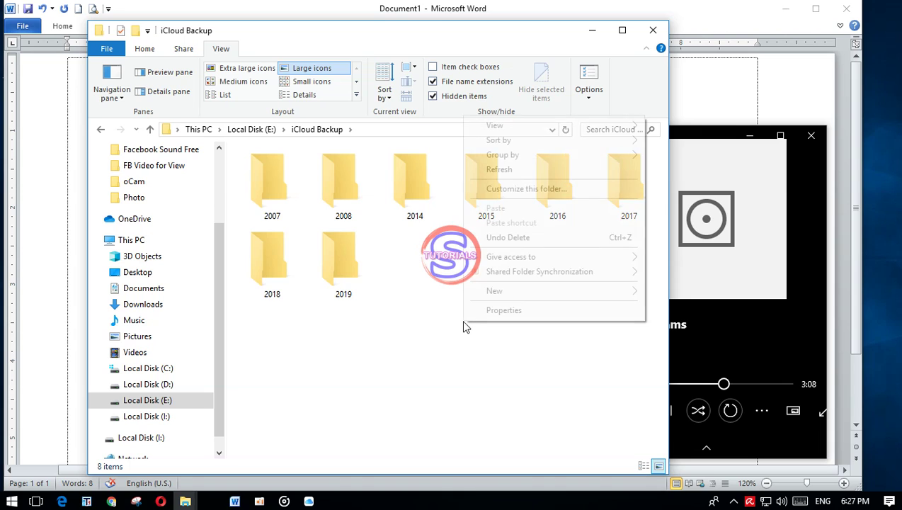
{"action": "left_click", "coordinate": [507, 173]}
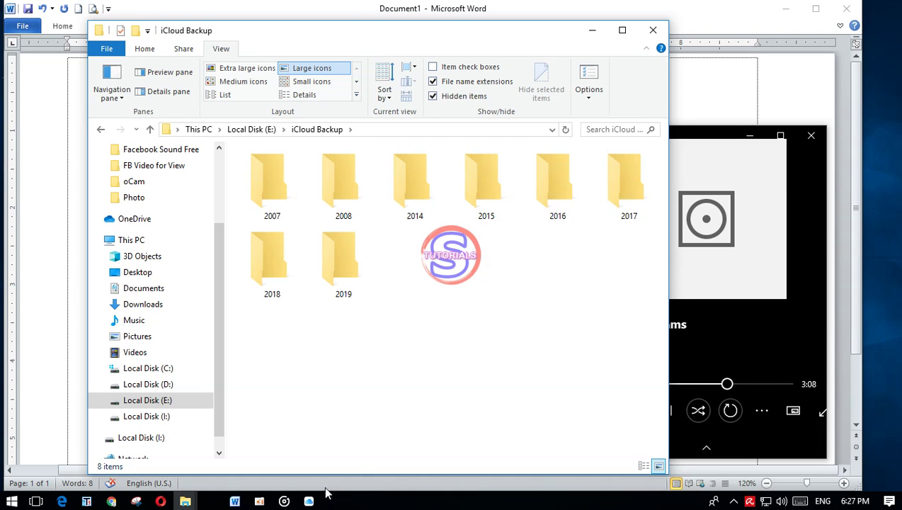
Switch to the iCloud app, check the iCloud storage overview, and minimize its window
{"action": "mouse_move", "coordinate": [312, 502]}
{"action": "left_click", "coordinate": [366, 424]}
{"action": "mouse_move", "coordinate": [400, 364]}
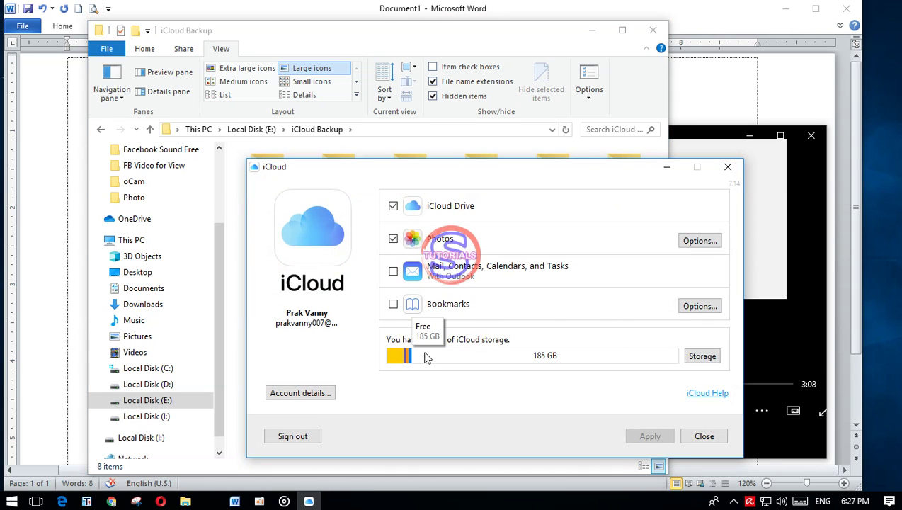
{"action": "left_click", "coordinate": [667, 168]}
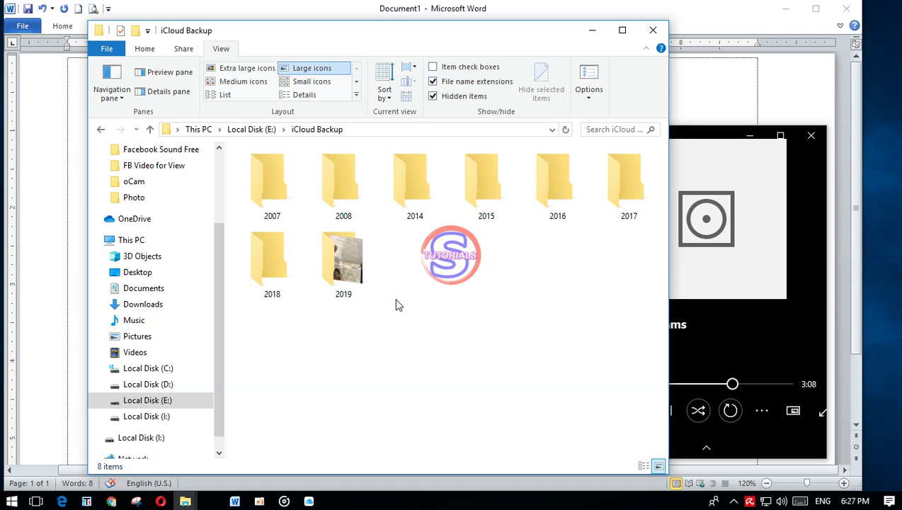
Refresh the iCloud Backup folder, view the downloaded files in the 2019 folder, and go back
{"action": "right_click", "coordinate": [427, 322]}
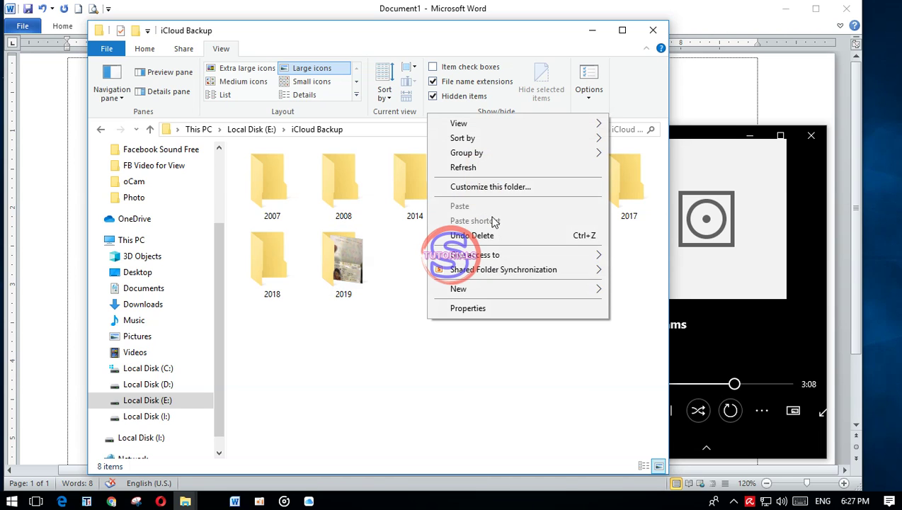
{"action": "left_click", "coordinate": [489, 167]}
{"action": "right_click", "coordinate": [440, 285]}
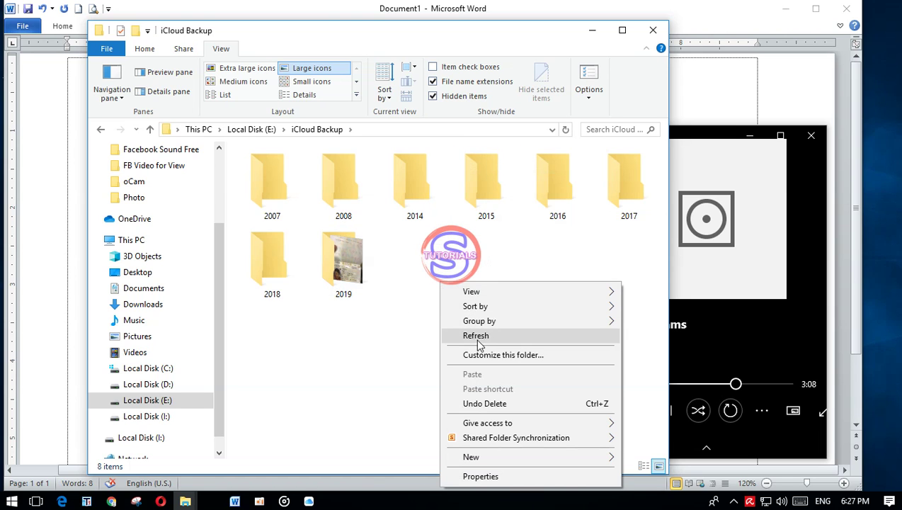
{"action": "left_click", "coordinate": [469, 334]}
{"action": "double_click", "coordinate": [347, 262]}
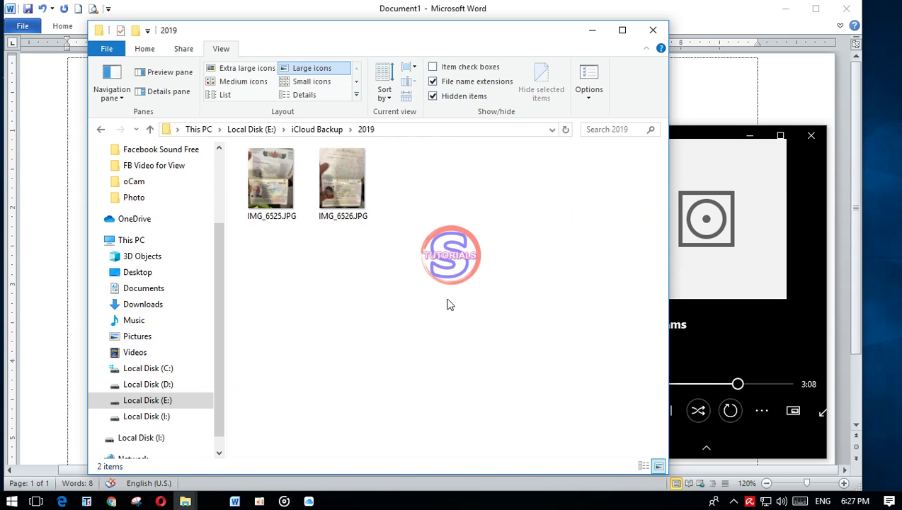
{"action": "key", "text": "BackSpace"}
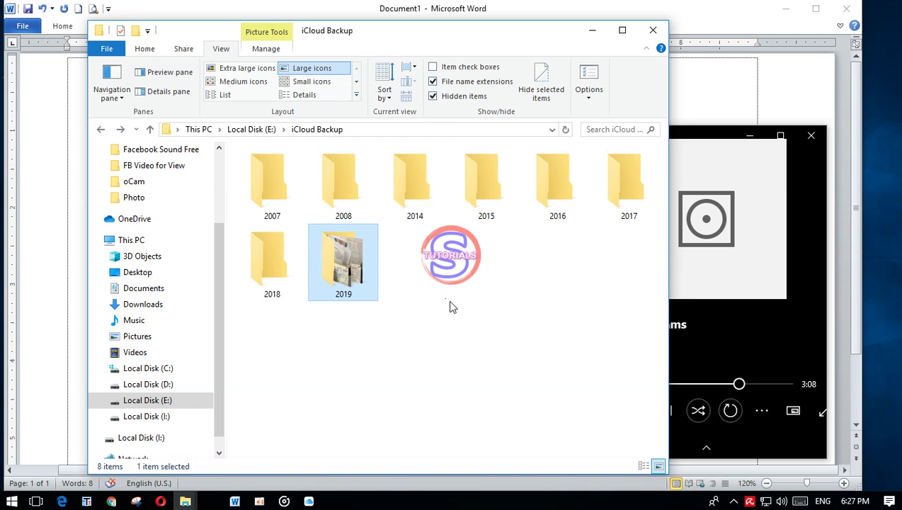
Reopen the 2019 folder, examine its photo thumbnails, and return to the iCloud Backup folder
{"action": "double_click", "coordinate": [337, 260]}
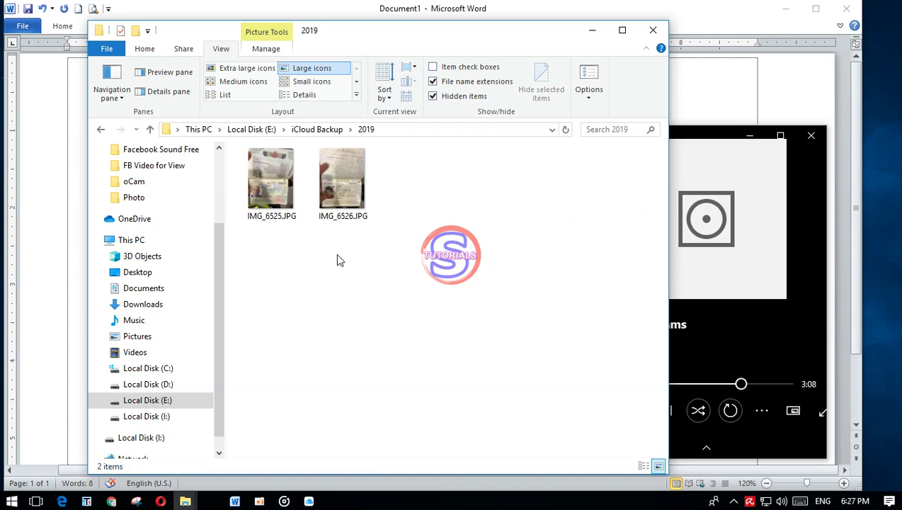
{"action": "left_click", "coordinate": [342, 181]}
{"action": "left_click", "coordinate": [245, 194]}
{"action": "left_click", "coordinate": [433, 305]}
{"action": "key", "text": "BackSpace"}
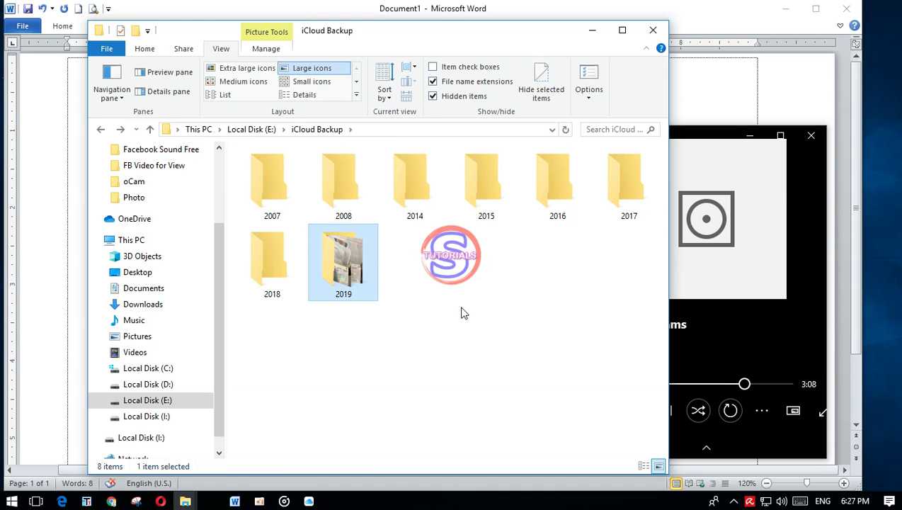
Minimize the media player window and refresh the iCloud Backup folder to check download progress
{"action": "right_click", "coordinate": [461, 313]}
{"action": "left_click", "coordinate": [497, 153]}
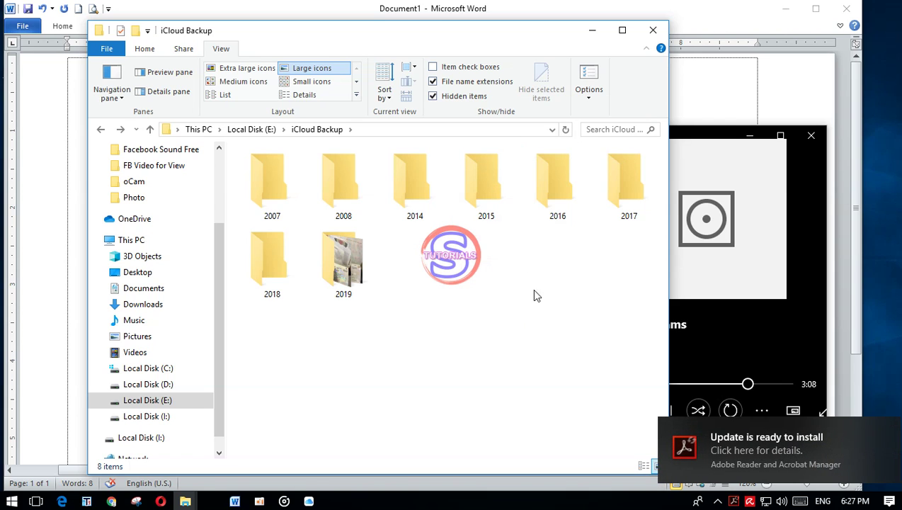
{"action": "right_click", "coordinate": [421, 272]}
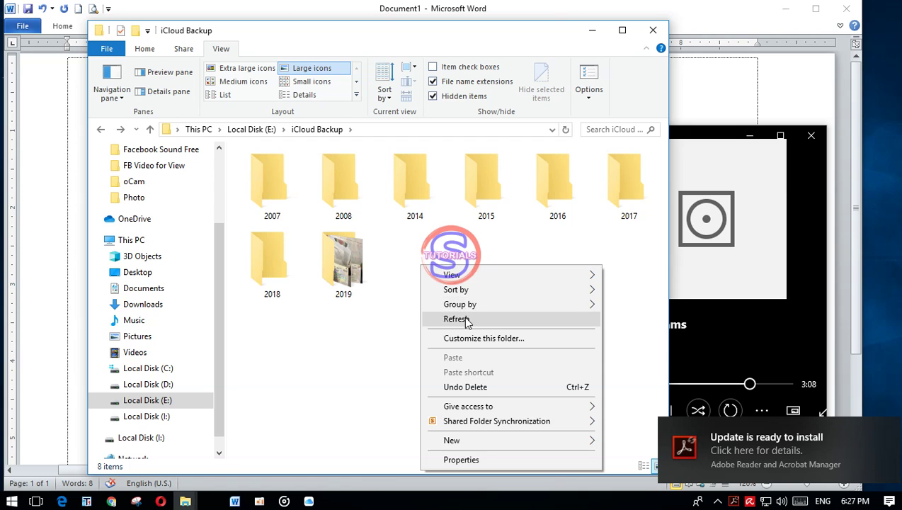
{"action": "left_click", "coordinate": [466, 317]}
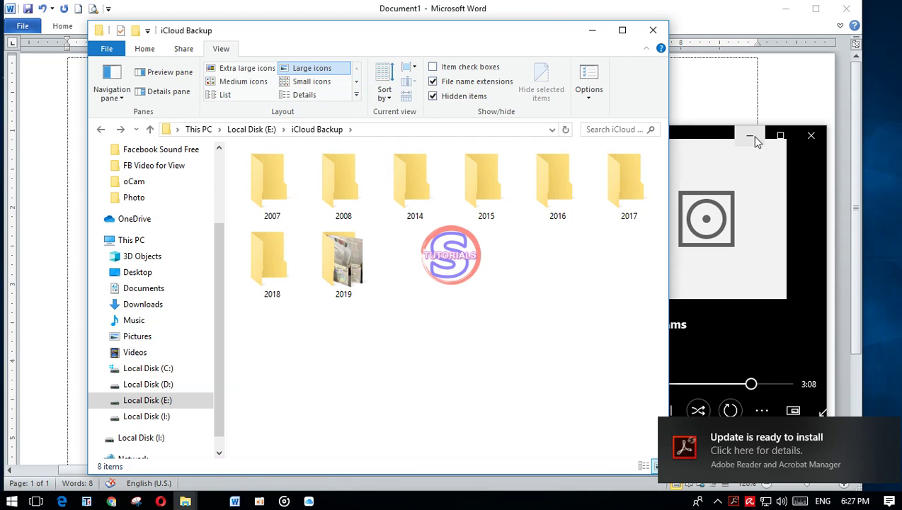
{"action": "left_click", "coordinate": [754, 138]}
{"action": "right_click", "coordinate": [420, 284]}
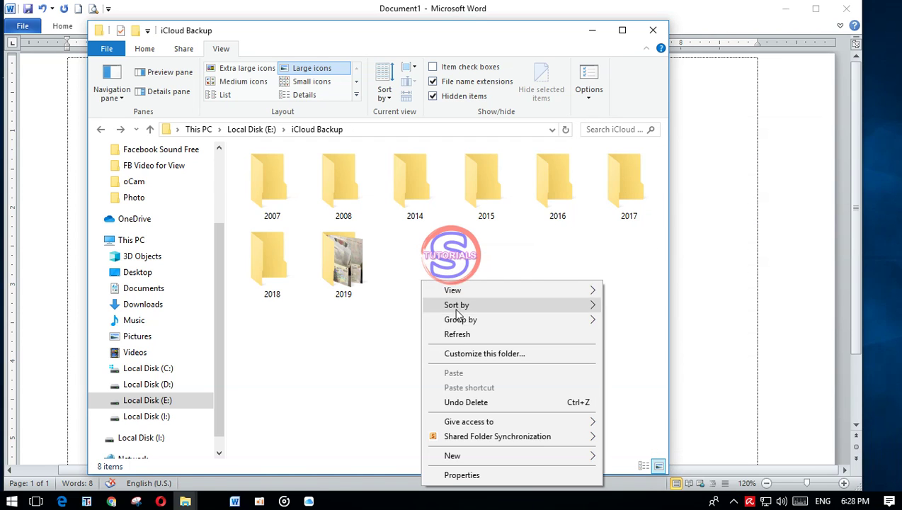
{"action": "left_click", "coordinate": [431, 335]}
Check the 2007, 2008 and 2019 folders for downloaded photos and return to the iCloud Backup folder
{"action": "double_click", "coordinate": [270, 196]}
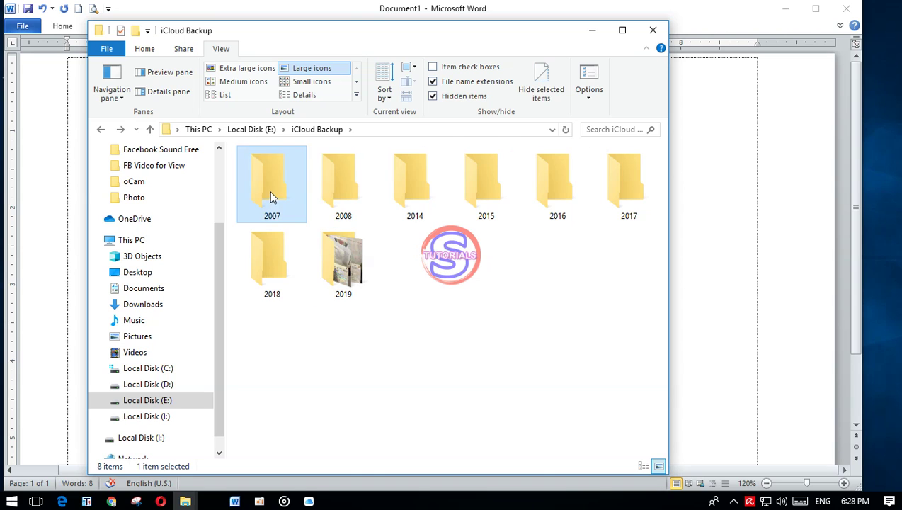
{"action": "key", "text": "alt+Left"}
{"action": "double_click", "coordinate": [346, 199]}
{"action": "key", "text": "alt+Left"}
{"action": "double_click", "coordinate": [340, 259]}
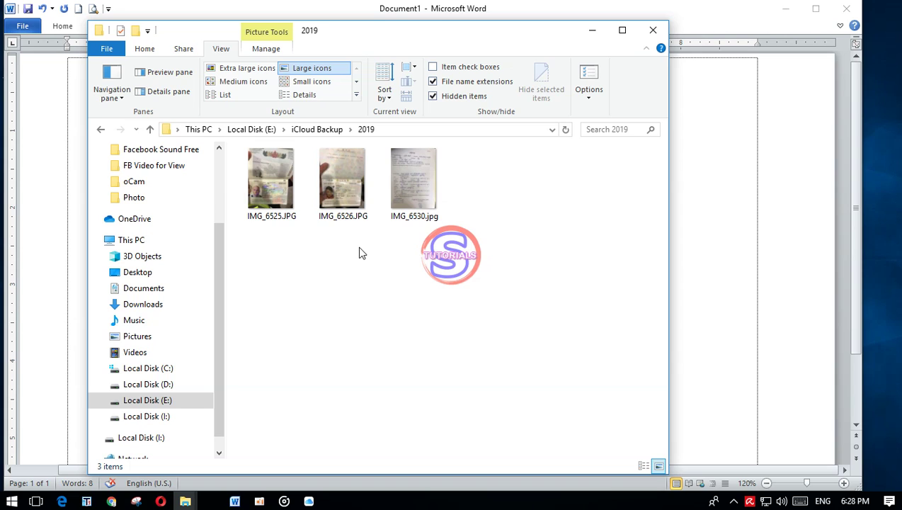
{"action": "key", "text": "alt+Left"}
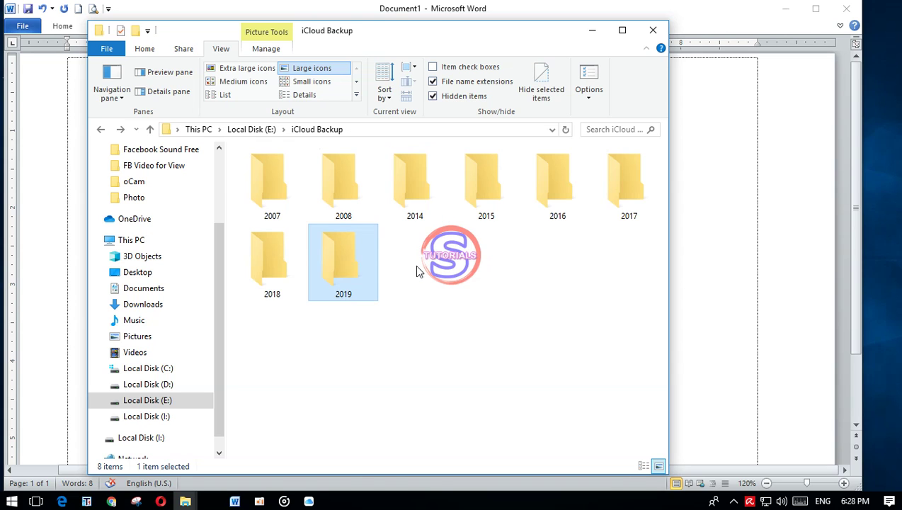
Refresh the iCloud Backup folder repeatedly to check the year folders for newly downloaded content
{"action": "right_click", "coordinate": [441, 277]}
{"action": "left_click", "coordinate": [498, 338]}
{"action": "right_click", "coordinate": [450, 287]}
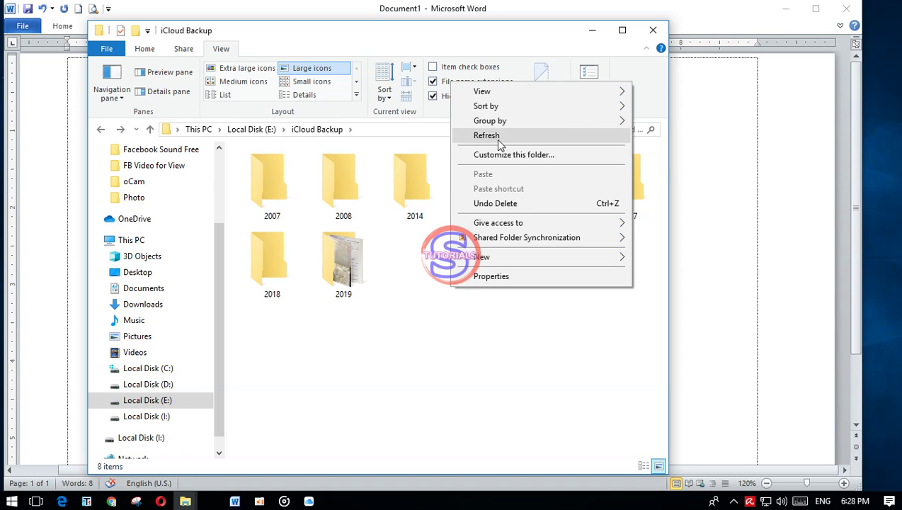
{"action": "left_click", "coordinate": [497, 136]}
{"action": "right_click", "coordinate": [451, 281]}
{"action": "left_click", "coordinate": [490, 337]}
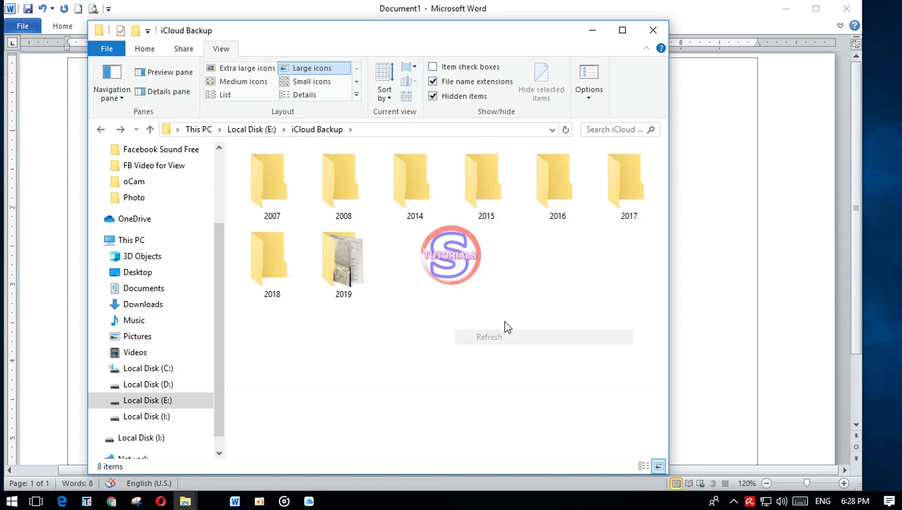
{"action": "right_click", "coordinate": [421, 251]}
{"action": "left_click", "coordinate": [455, 305]}
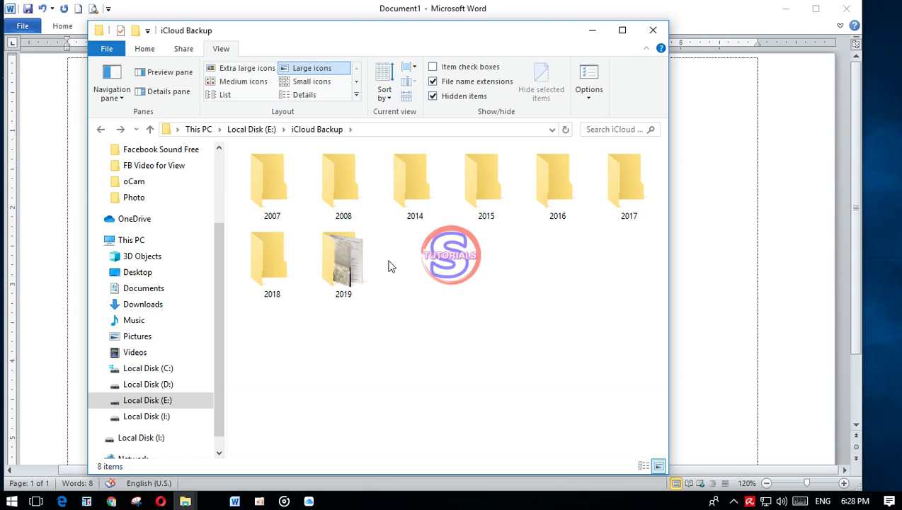
Open the 2019 folder and check the hidden notification area icons
{"action": "double_click", "coordinate": [341, 256]}
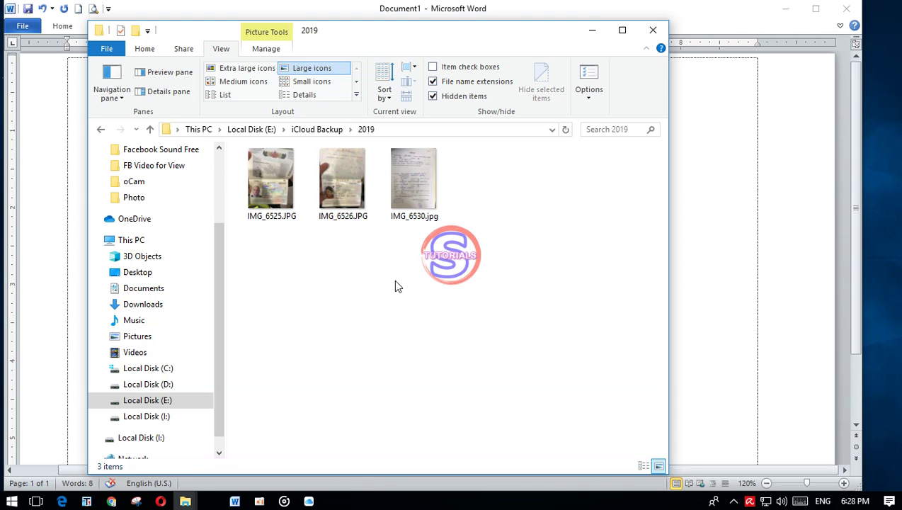
{"action": "left_click", "coordinate": [733, 501]}
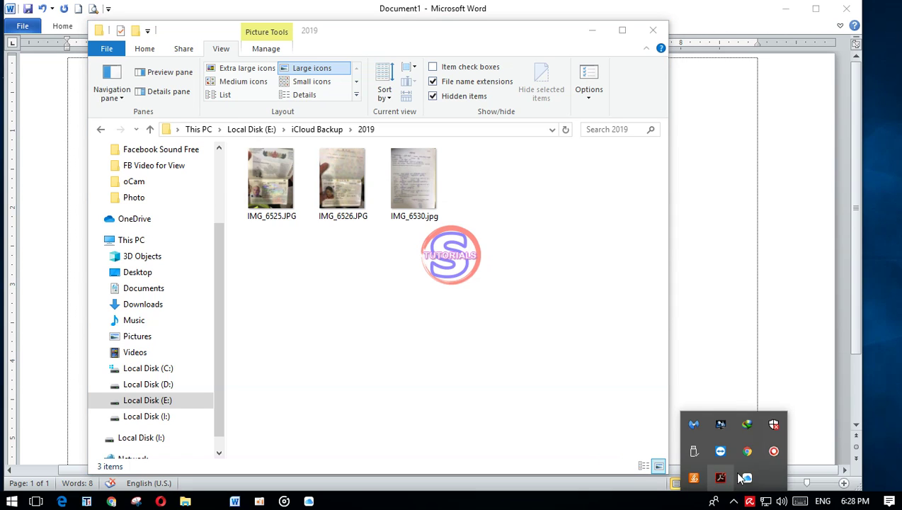
{"action": "left_click", "coordinate": [340, 268]}
Refresh the 2019 folder repeatedly to monitor the arrival of newly downloaded photos
{"action": "right_click", "coordinate": [330, 268]}
{"action": "left_click", "coordinate": [356, 322]}
{"action": "right_click", "coordinate": [338, 277]}
{"action": "left_click", "coordinate": [361, 325]}
{"action": "right_click", "coordinate": [348, 277]}
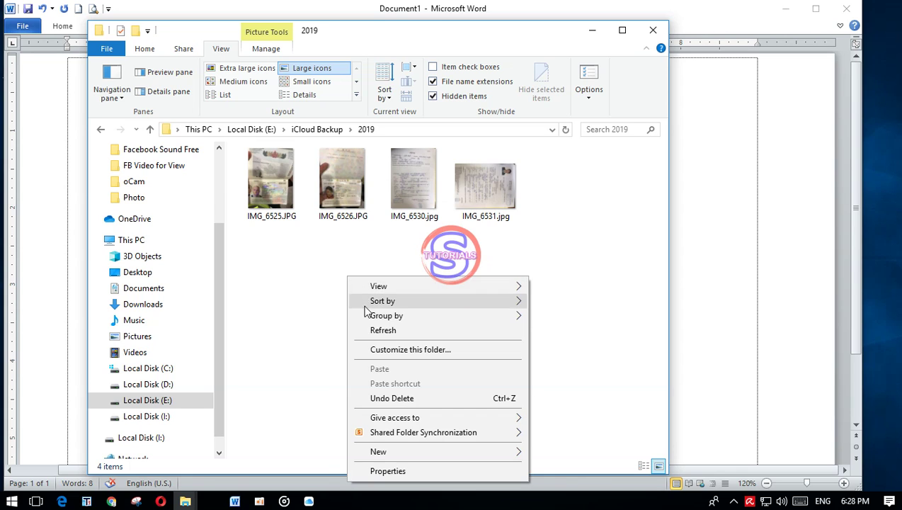
{"action": "left_click", "coordinate": [370, 331]}
{"action": "right_click", "coordinate": [338, 286]}
{"action": "left_click", "coordinate": [363, 338]}
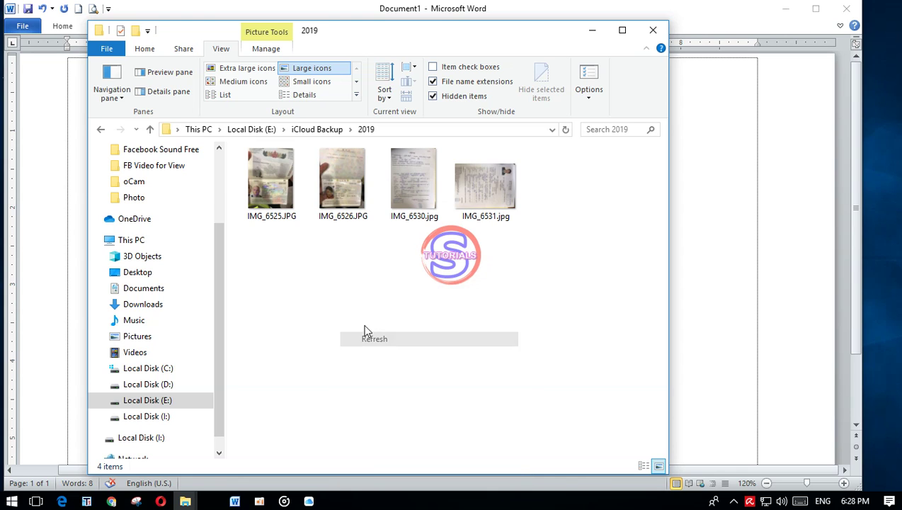
{"action": "right_click", "coordinate": [333, 276]}
{"action": "left_click", "coordinate": [361, 326]}
{"action": "right_click", "coordinate": [339, 280]}
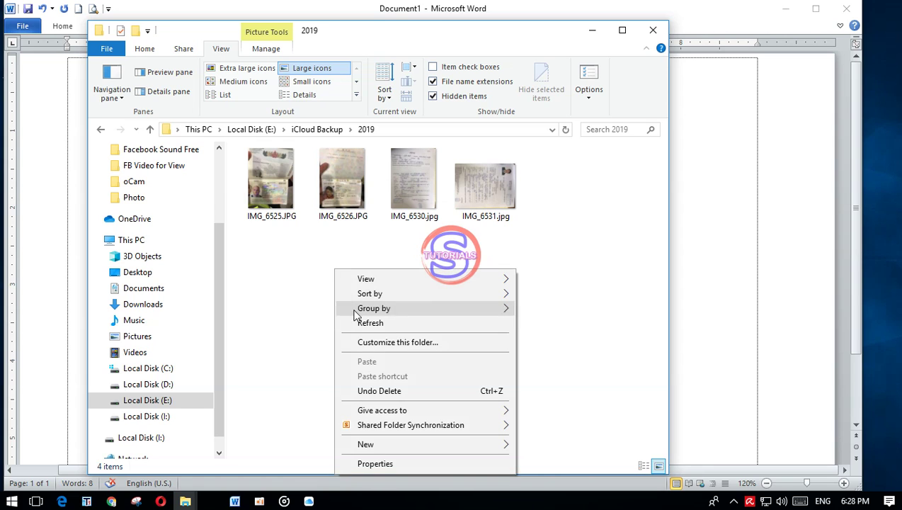
{"action": "left_click", "coordinate": [357, 321]}
{"action": "right_click", "coordinate": [337, 289]}
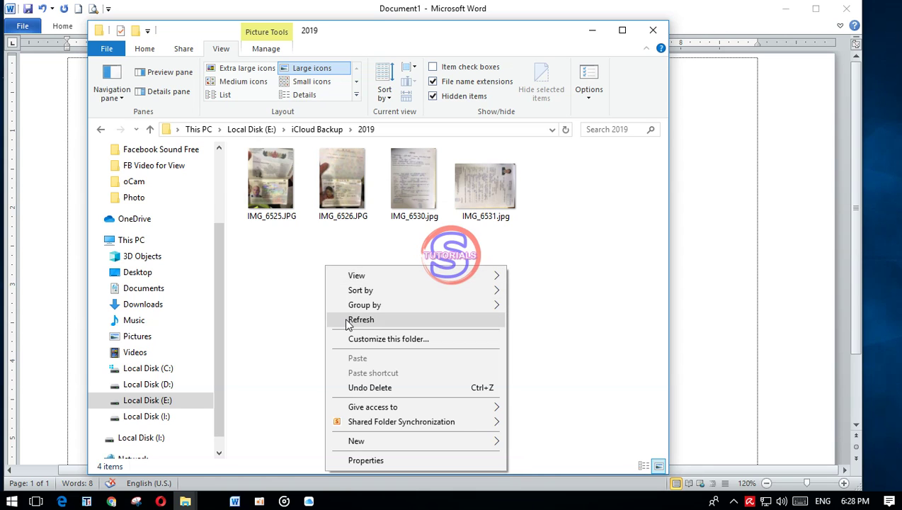
{"action": "left_click", "coordinate": [350, 321]}
{"action": "right_click", "coordinate": [326, 271]}
{"action": "left_click", "coordinate": [358, 325]}
{"action": "right_click", "coordinate": [329, 283]}
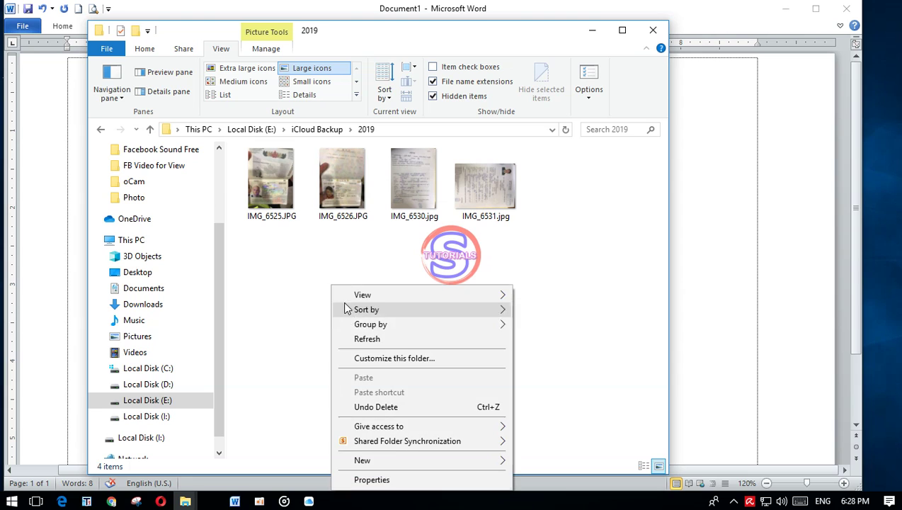
{"action": "left_click", "coordinate": [358, 339]}
{"action": "right_click", "coordinate": [330, 281]}
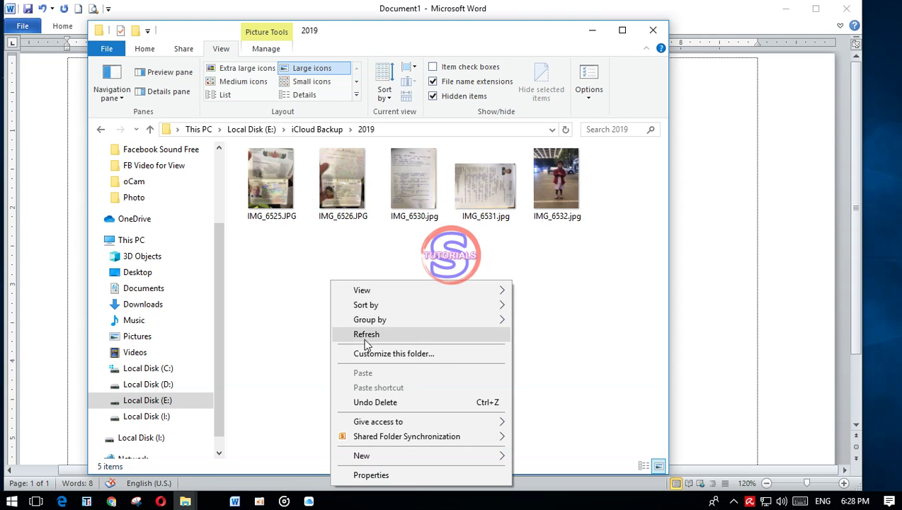
{"action": "left_click", "coordinate": [349, 336]}
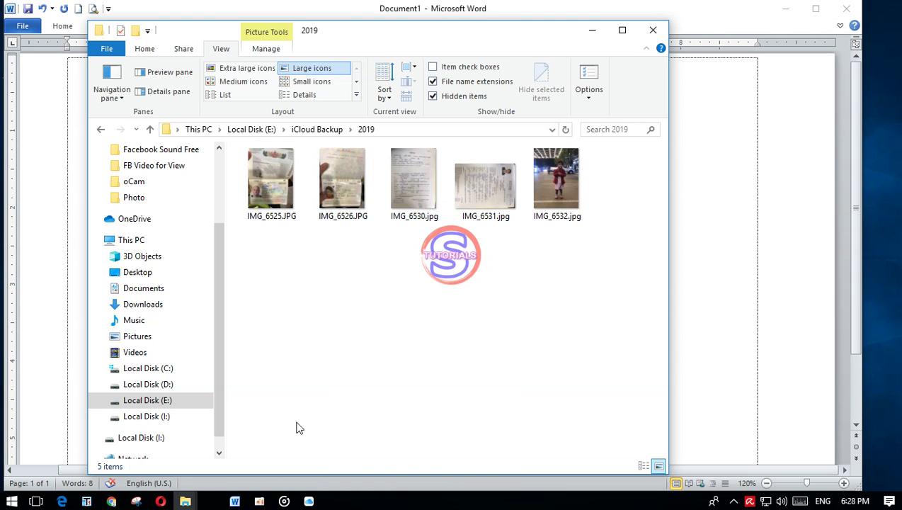
{"action": "left_click", "coordinate": [260, 502]}
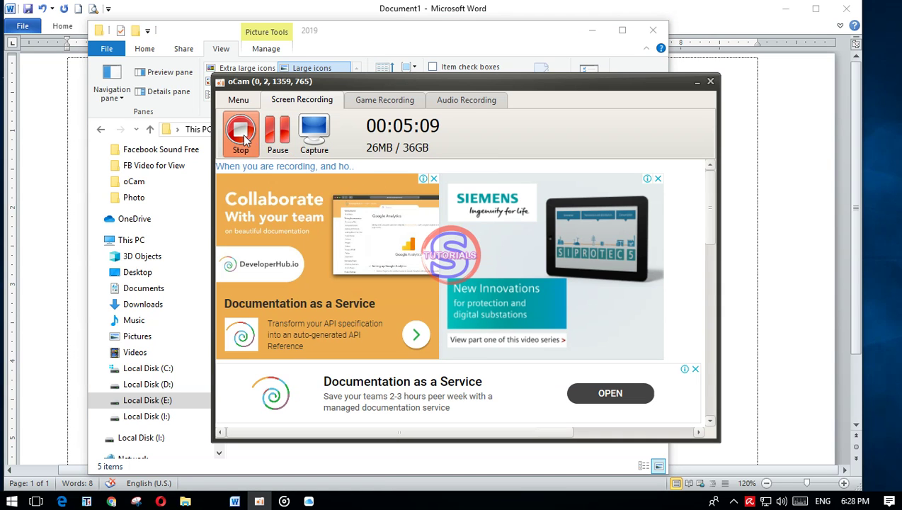